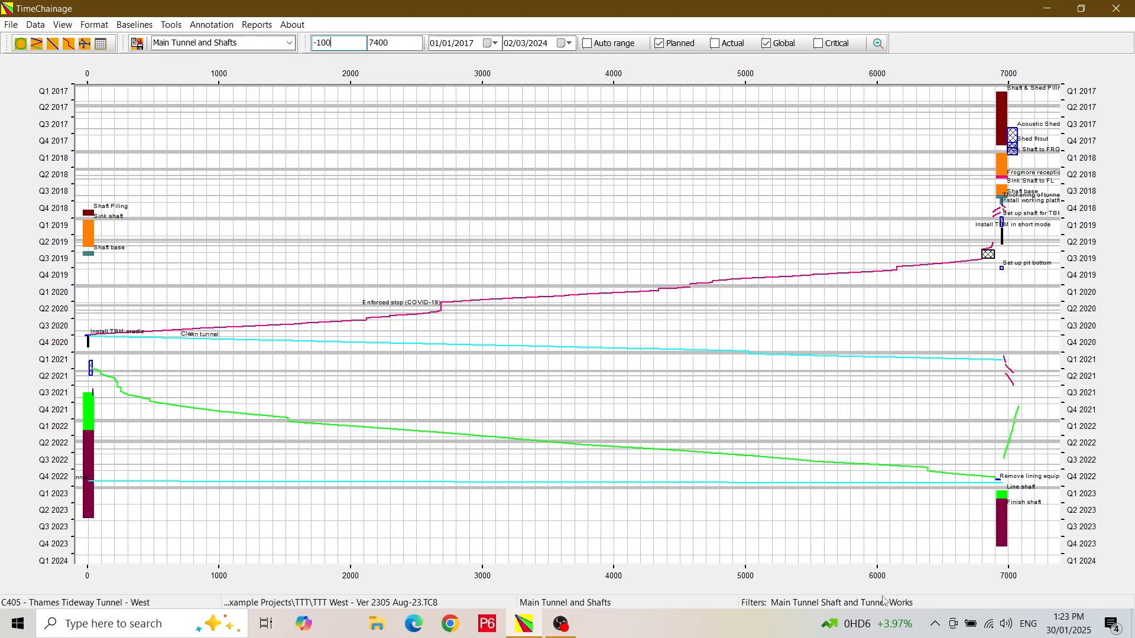
- Display the Frogmore Tunnel layout, followed by the Main Tunnel Drive and Secondary Lining layout
{"action": "left_click", "coordinate": [290, 42]}
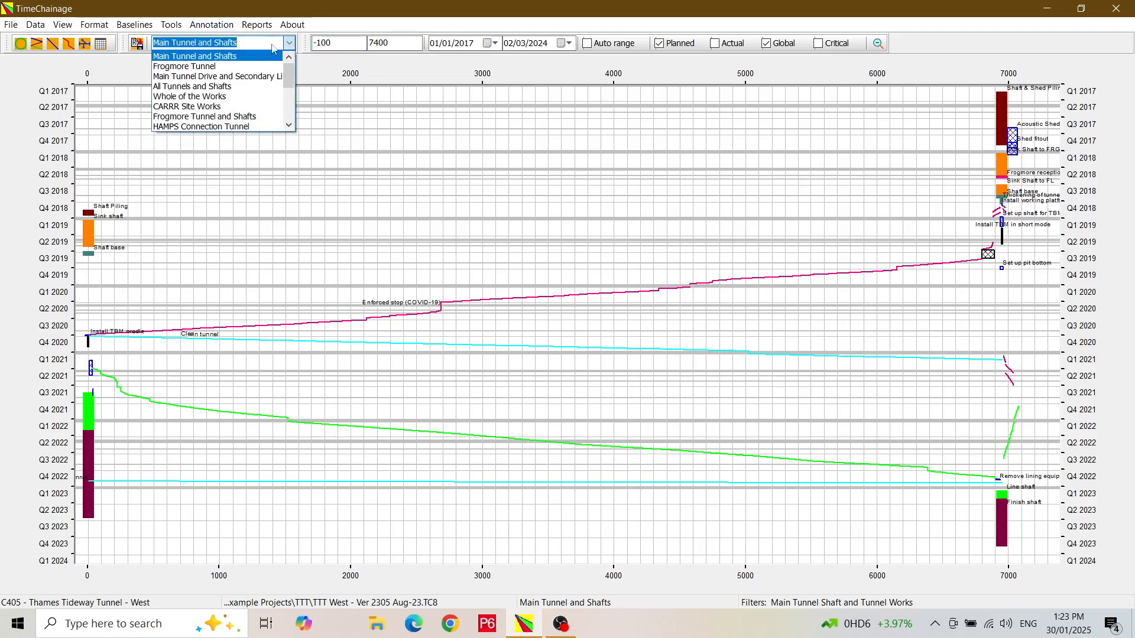
{"action": "left_click", "coordinate": [214, 66]}
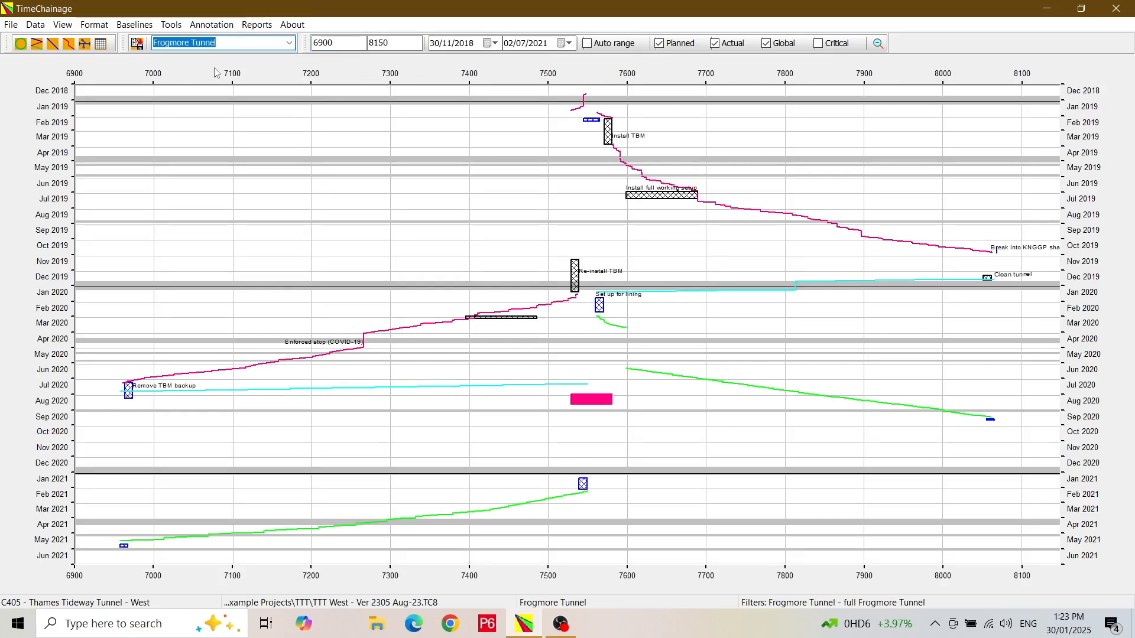
{"action": "left_click", "coordinate": [289, 45]}
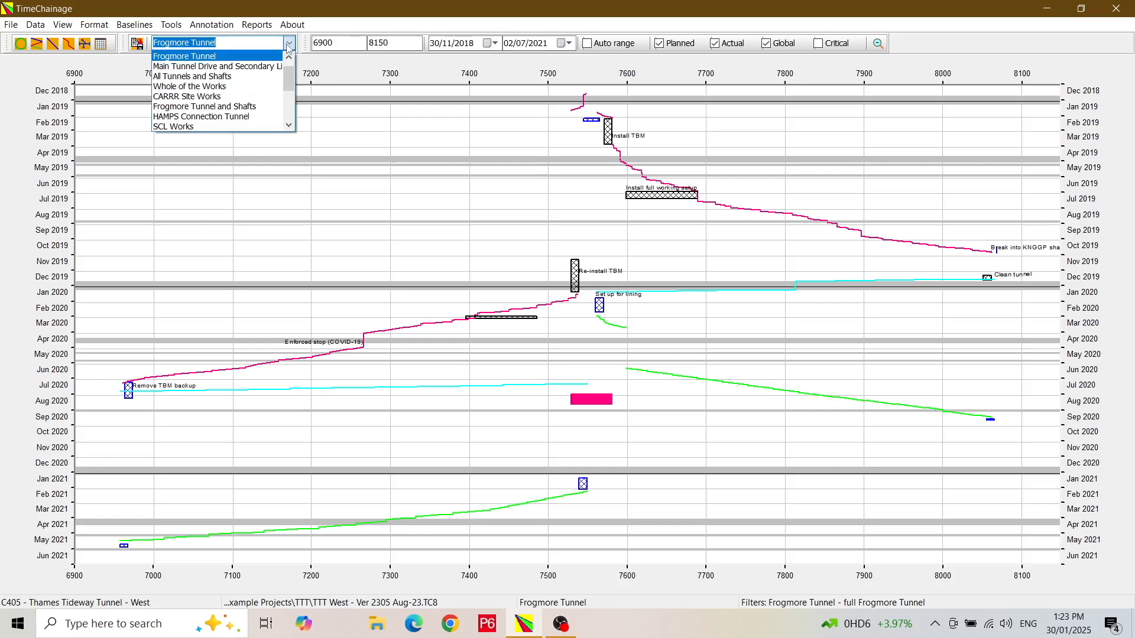
{"action": "left_click", "coordinate": [254, 66]}
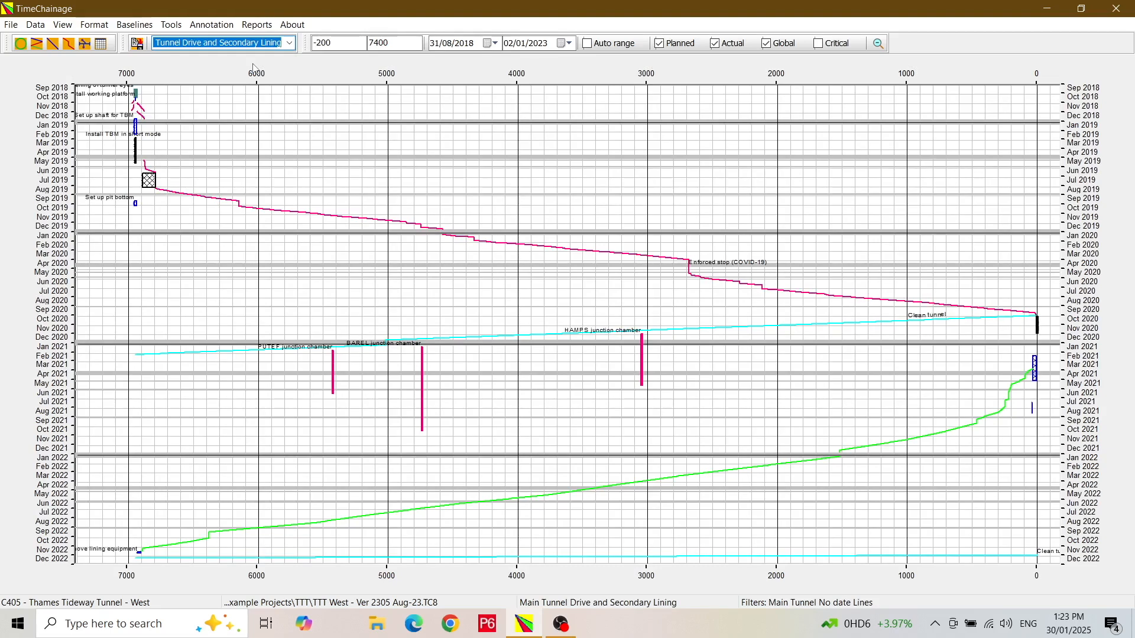
- Display the All Tunnels and Shafts layout, followed by the Whole of the Works layout
{"action": "left_click", "coordinate": [291, 43]}
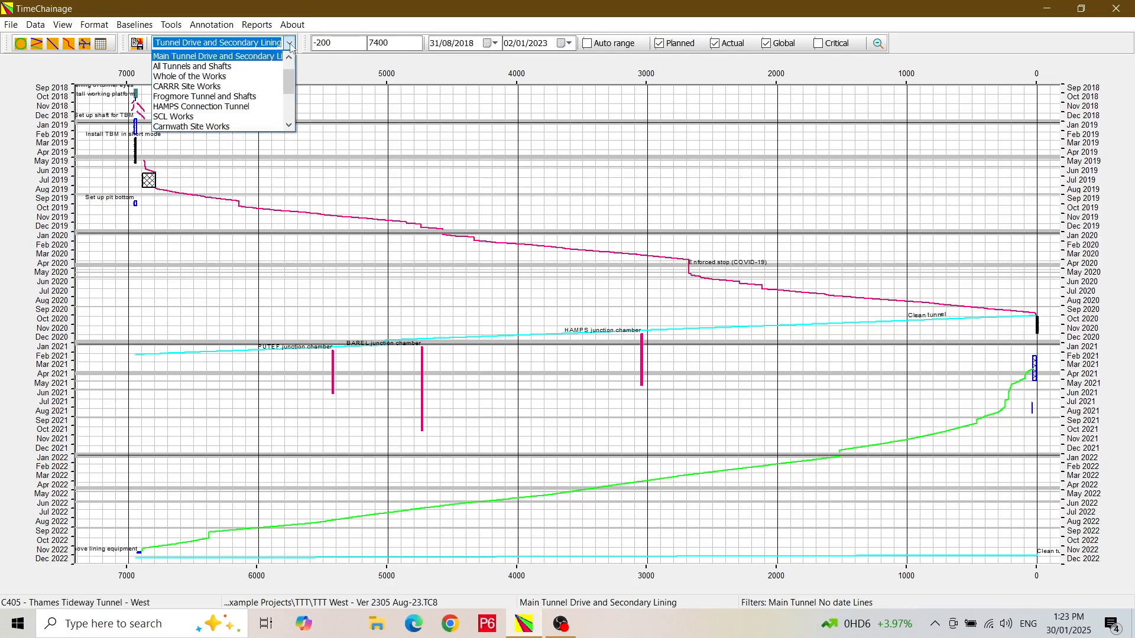
{"action": "left_click", "coordinate": [257, 67]}
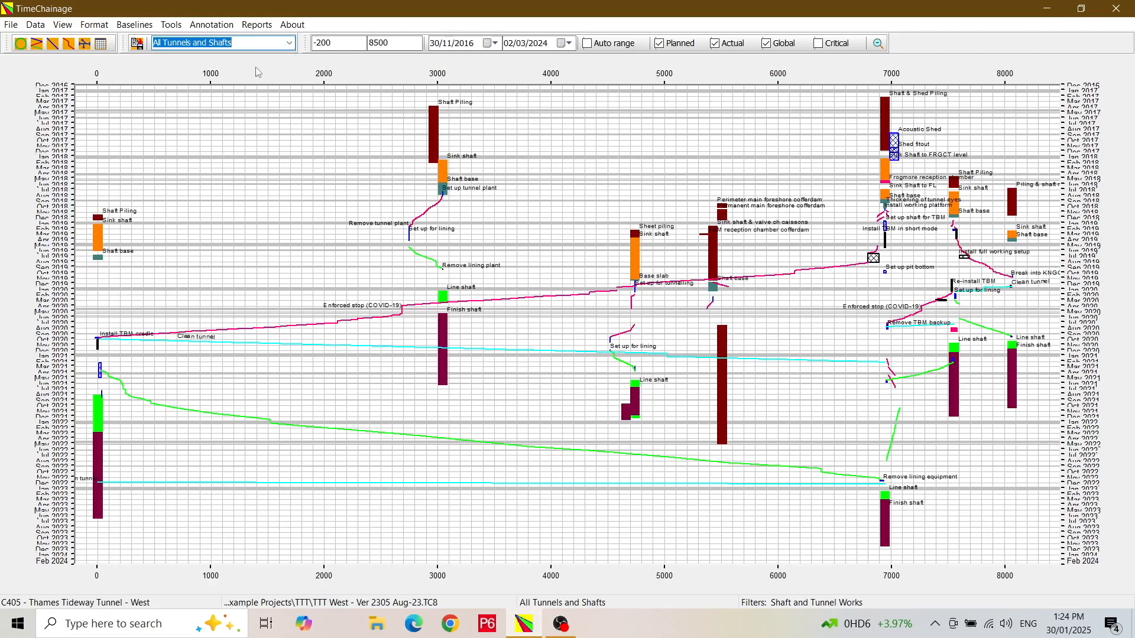
{"action": "left_click", "coordinate": [289, 44]}
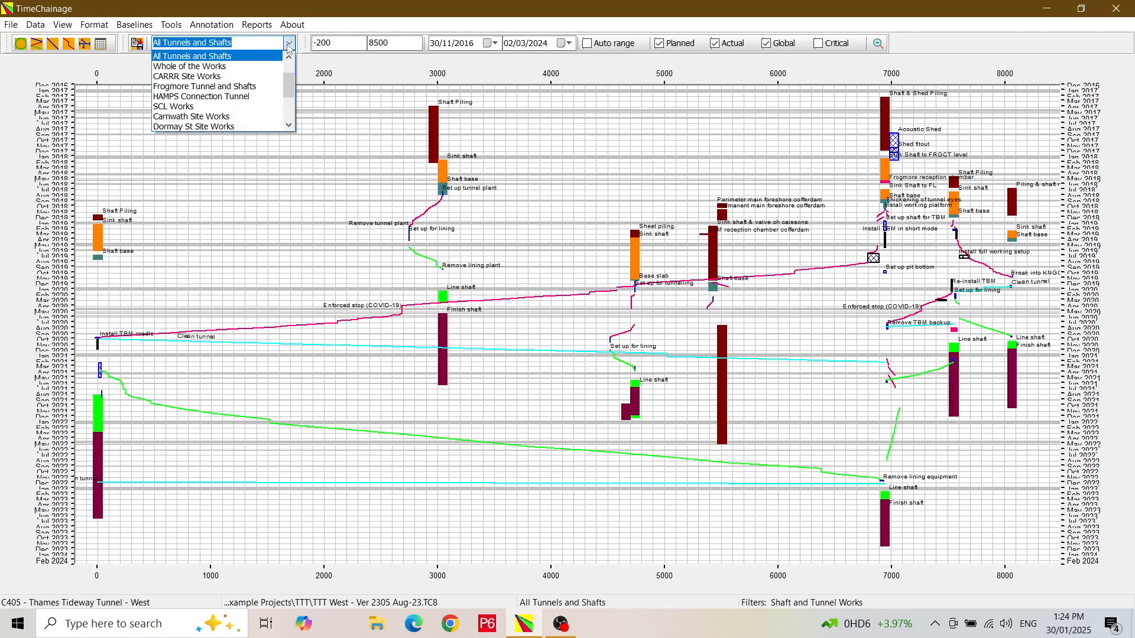
{"action": "left_click", "coordinate": [251, 68]}
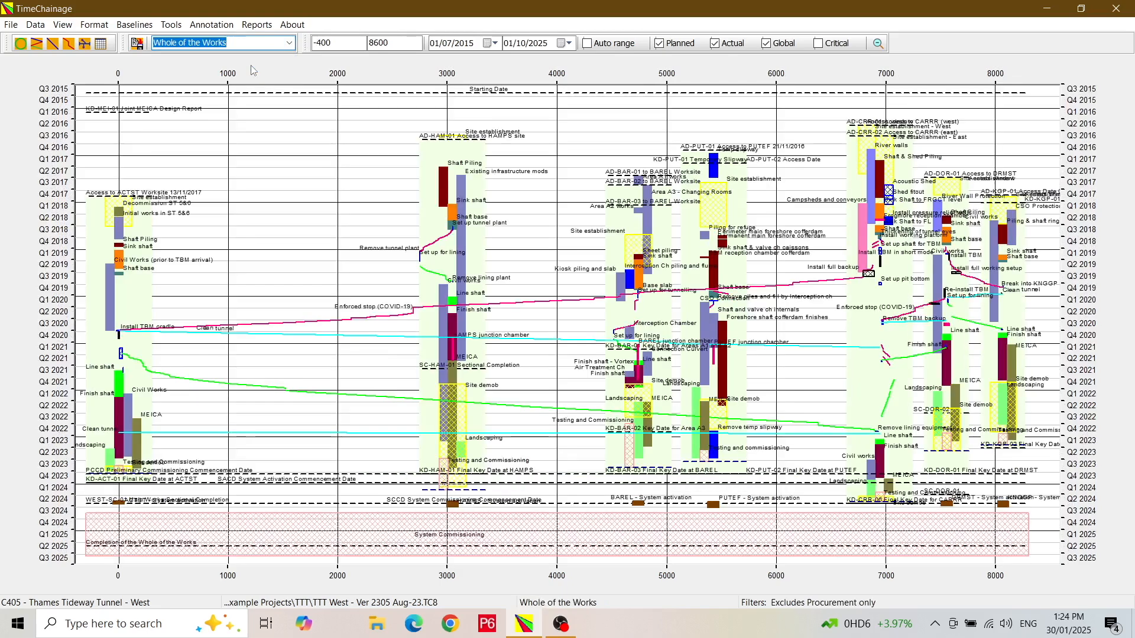
- View the MNTLA Segment Manufacture Progress layout, and switch the chart to the Current Forecast layout
{"action": "left_click", "coordinate": [290, 44]}
{"action": "left_click_drag", "start_coordinate": [286, 82], "coordinate": [285, 108]}
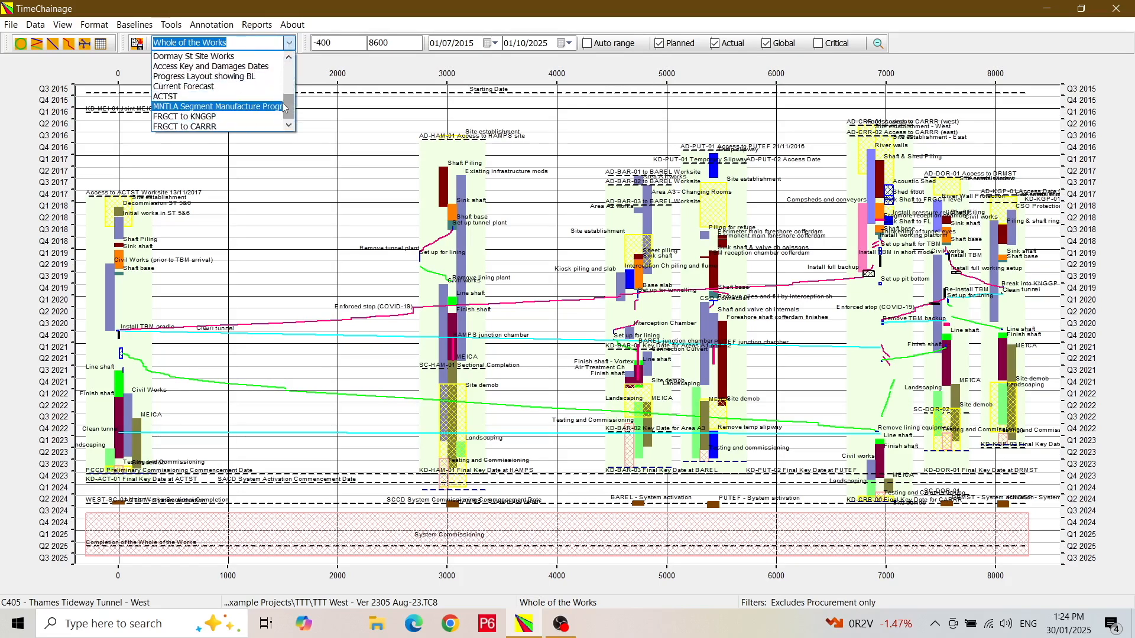
{"action": "left_click", "coordinate": [250, 107]}
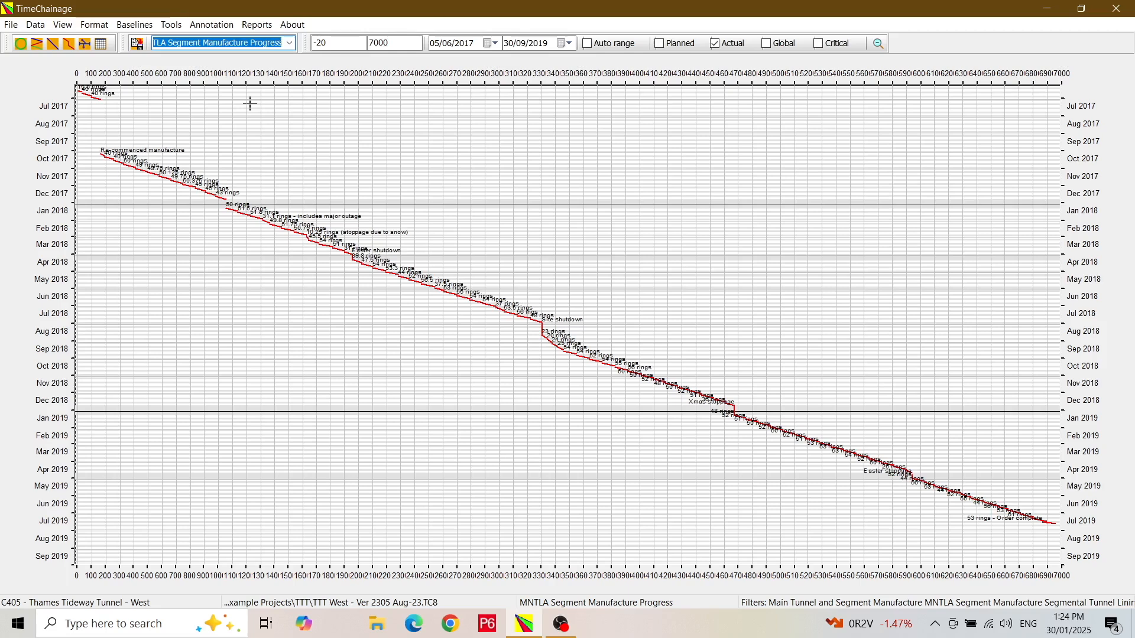
{"action": "left_click", "coordinate": [290, 44]}
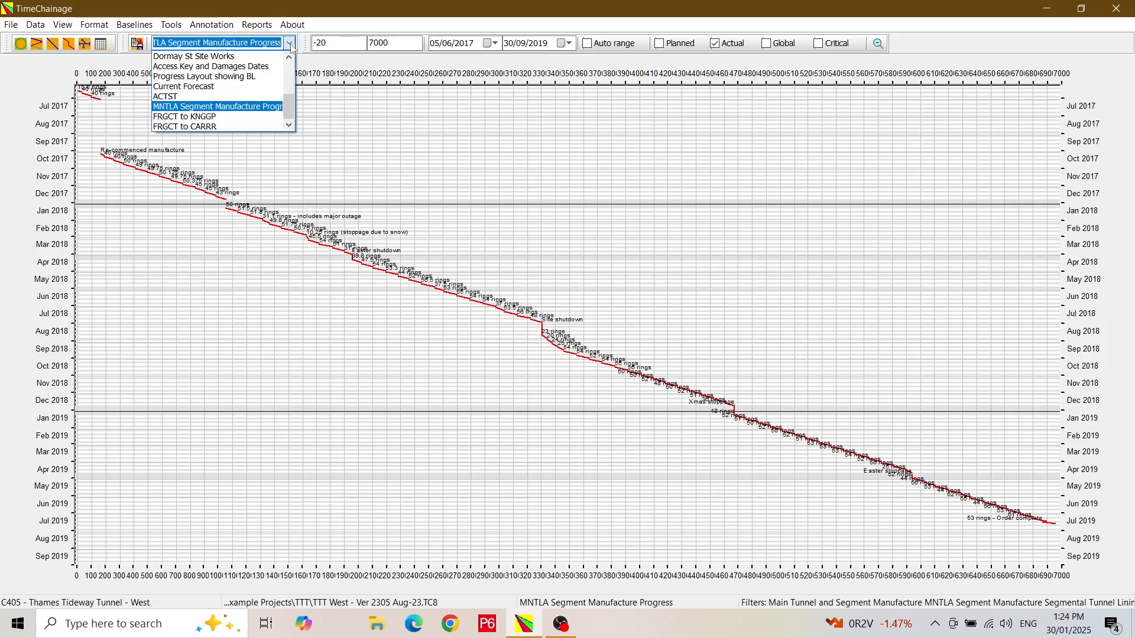
{"action": "left_click", "coordinate": [213, 91]}
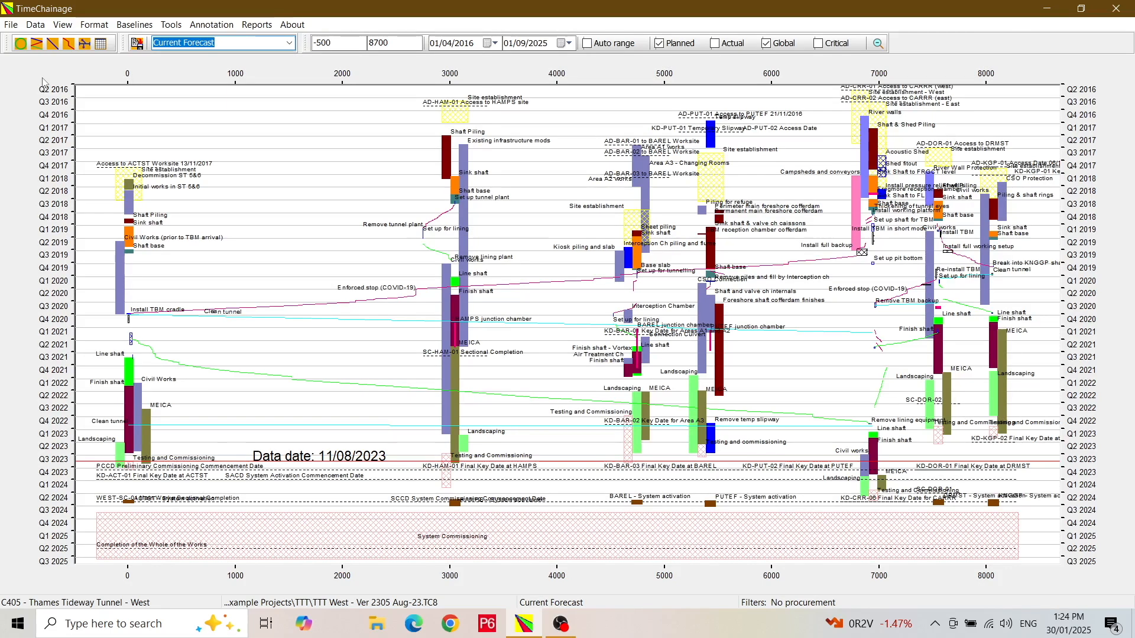
- Examine the print preview of the Current Forecast chart with its headers and legend, and return to the chart
{"action": "left_click", "coordinate": [10, 25]}
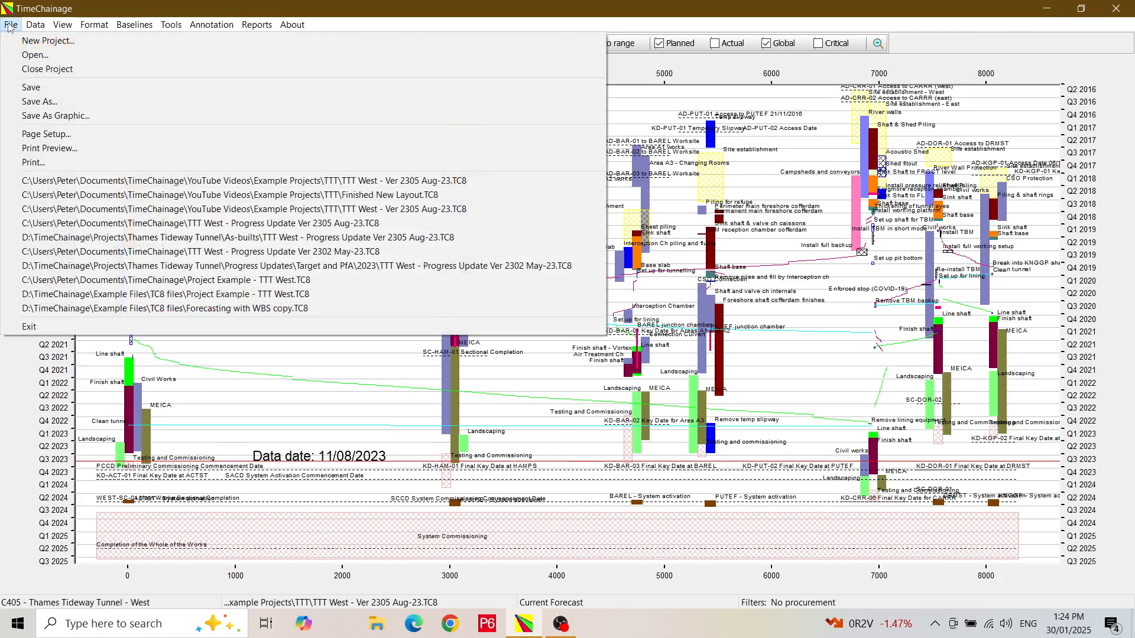
{"action": "left_click", "coordinate": [31, 147]}
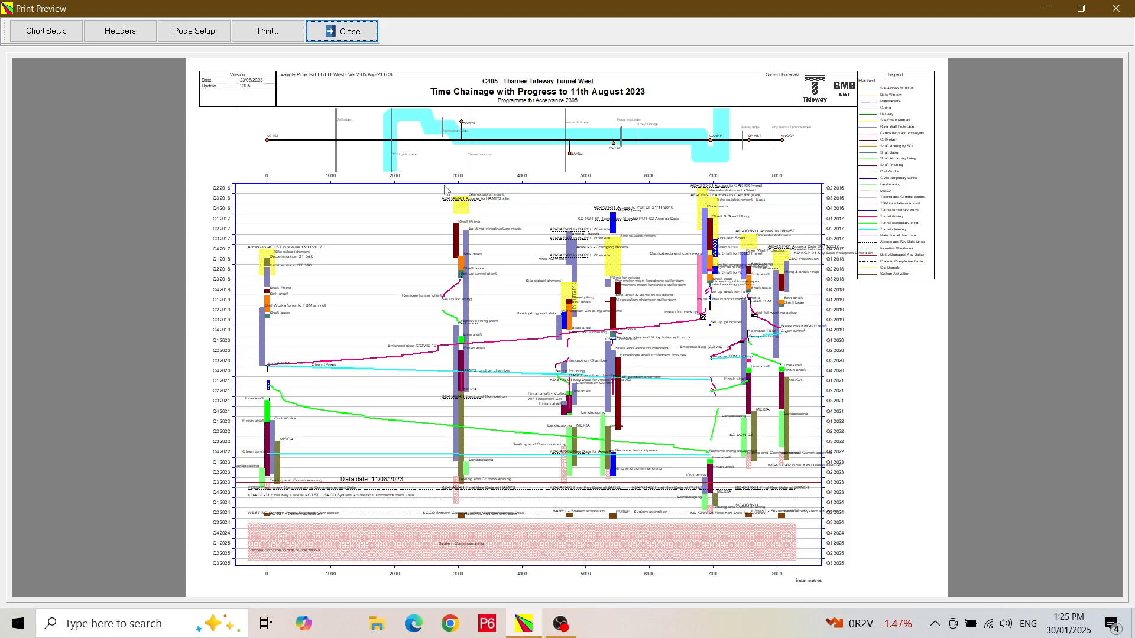
{"action": "left_click", "coordinate": [358, 34]}
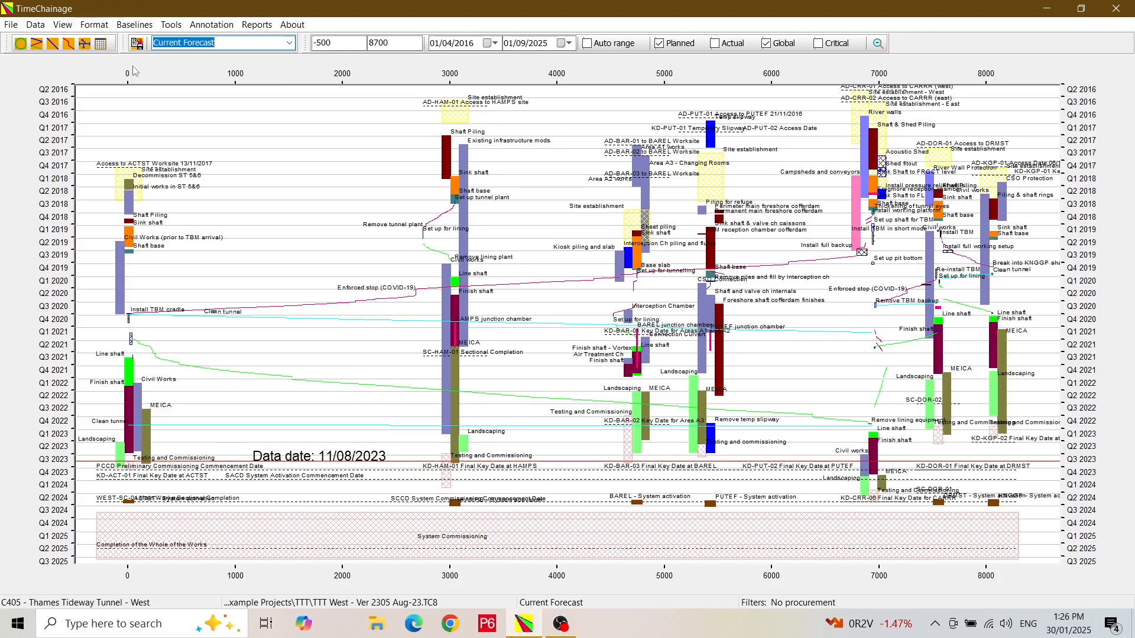
- Add a new layout named "Secondary Lining of Tunnels and Shafts" that also allows annotation for actual tasks
{"action": "left_click", "coordinate": [63, 24]}
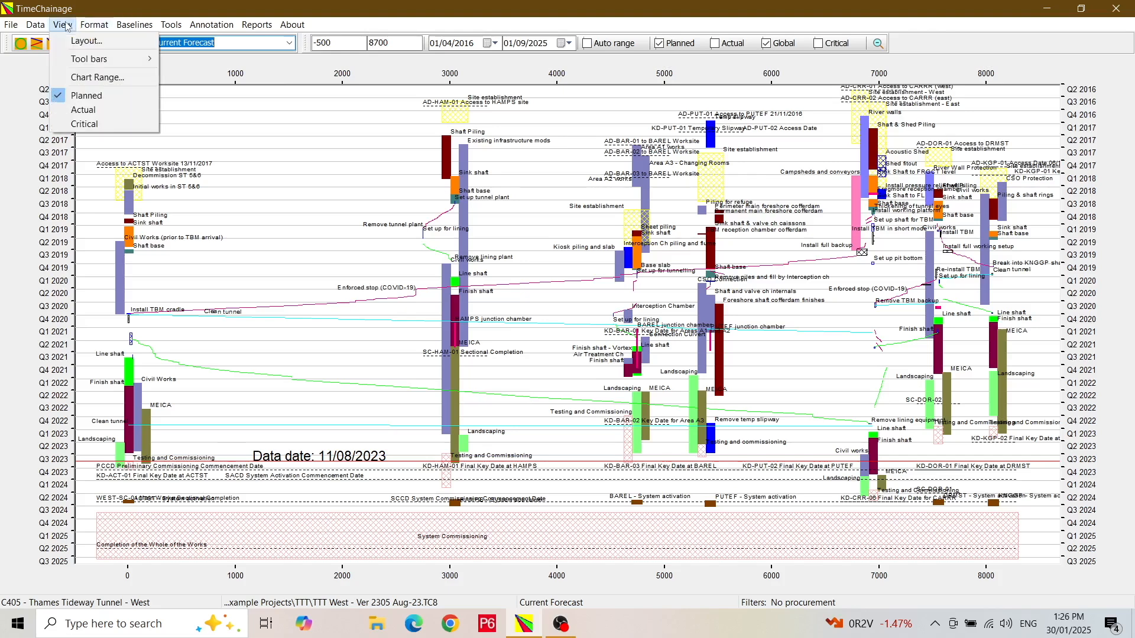
{"action": "left_click", "coordinate": [87, 41]}
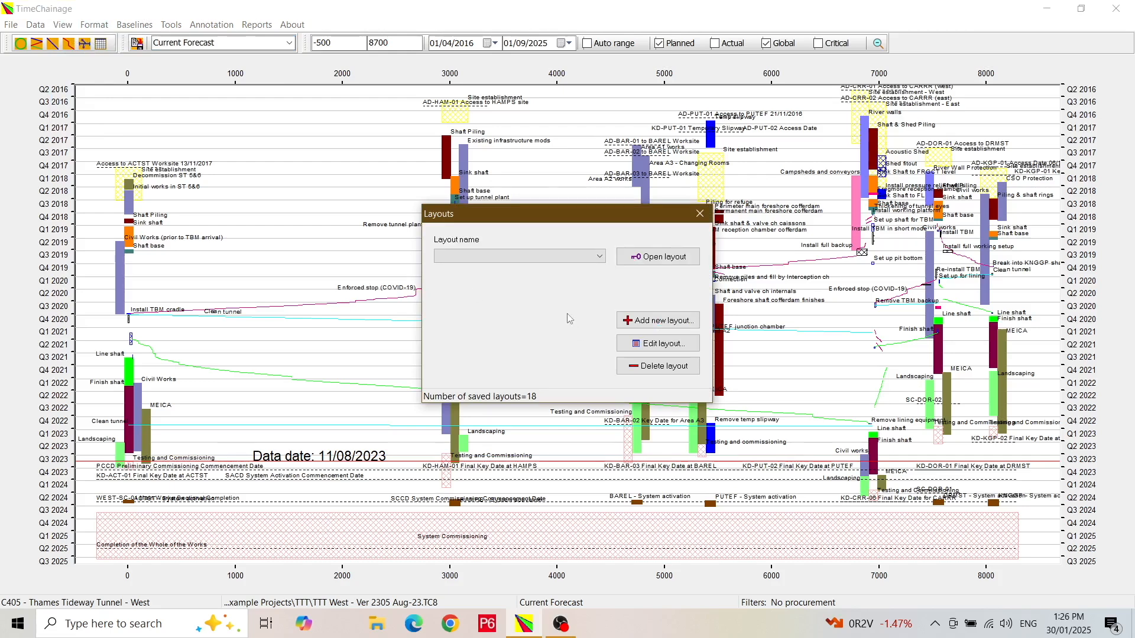
{"action": "left_click", "coordinate": [630, 322]}
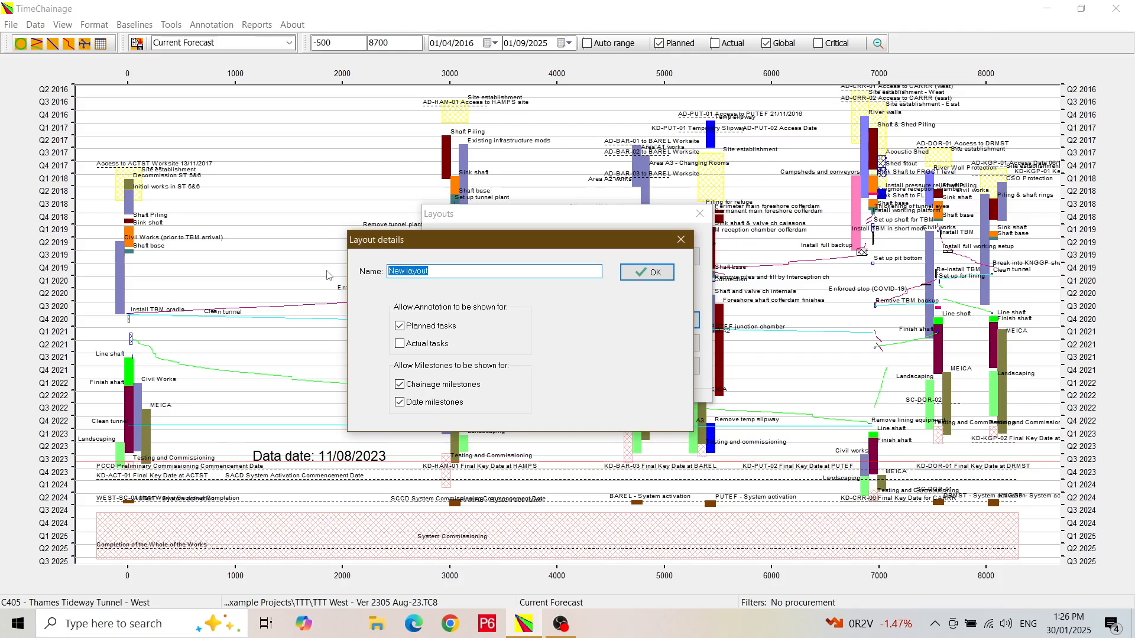
{"action": "type", "text": "Second"}
{"action": "type", "text": "ary Lining of T"}
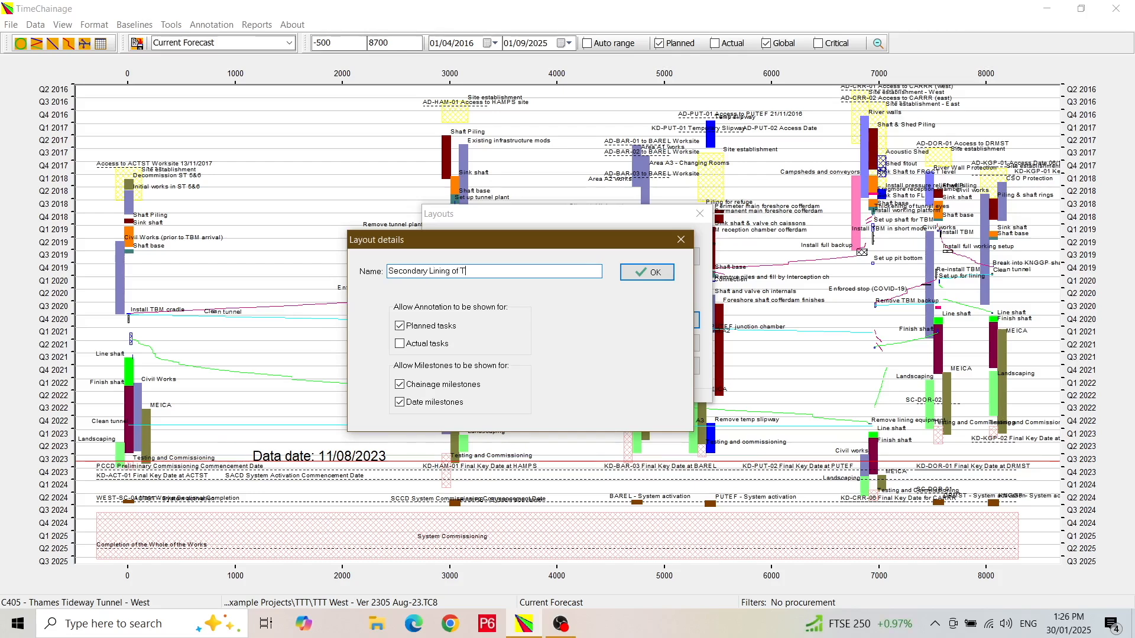
{"action": "type", "text": "unnels and Shafts"}
{"action": "left_click", "coordinate": [400, 346]}
{"action": "left_click", "coordinate": [654, 273]}
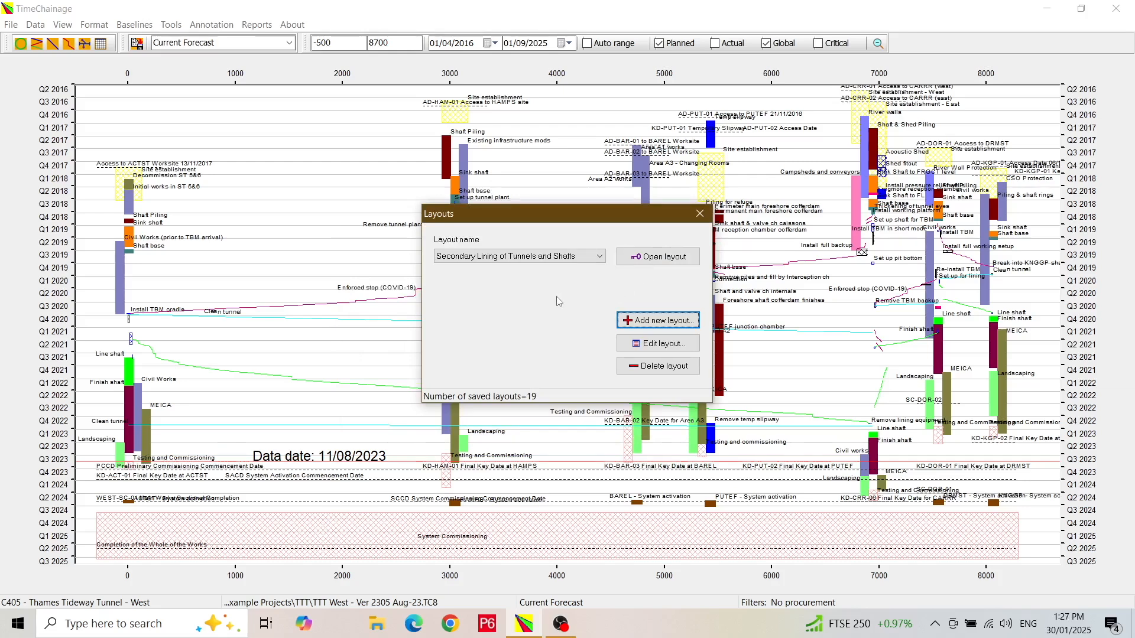
- Check the details of the Secondary Lining of Tunnels and Shafts layout and open that layout
{"action": "left_click", "coordinate": [653, 343]}
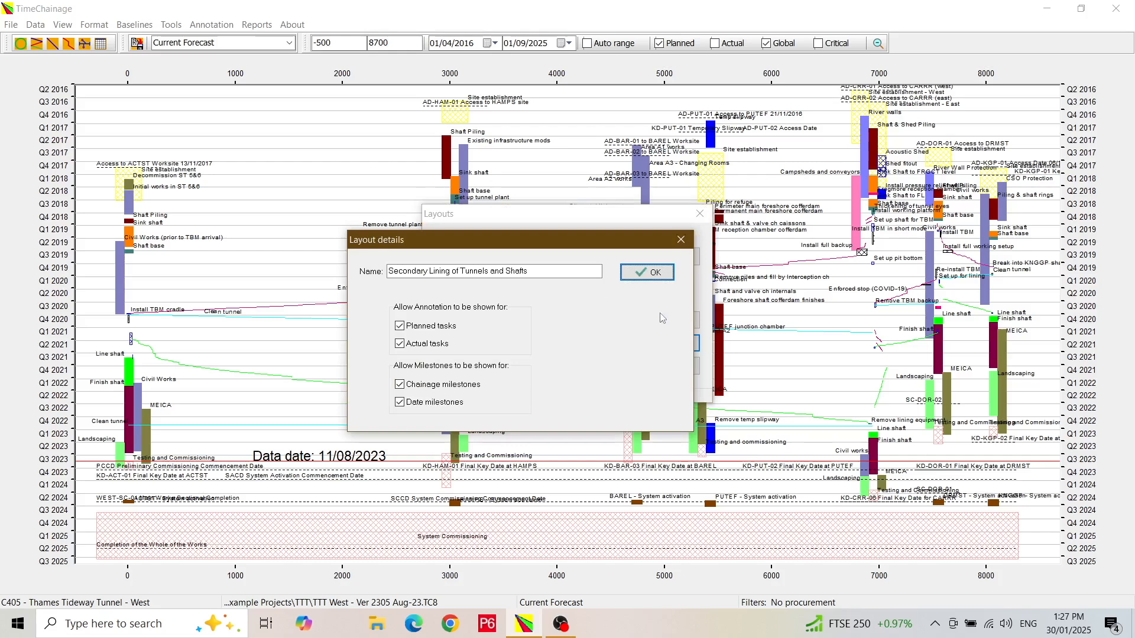
{"action": "left_click", "coordinate": [656, 273]}
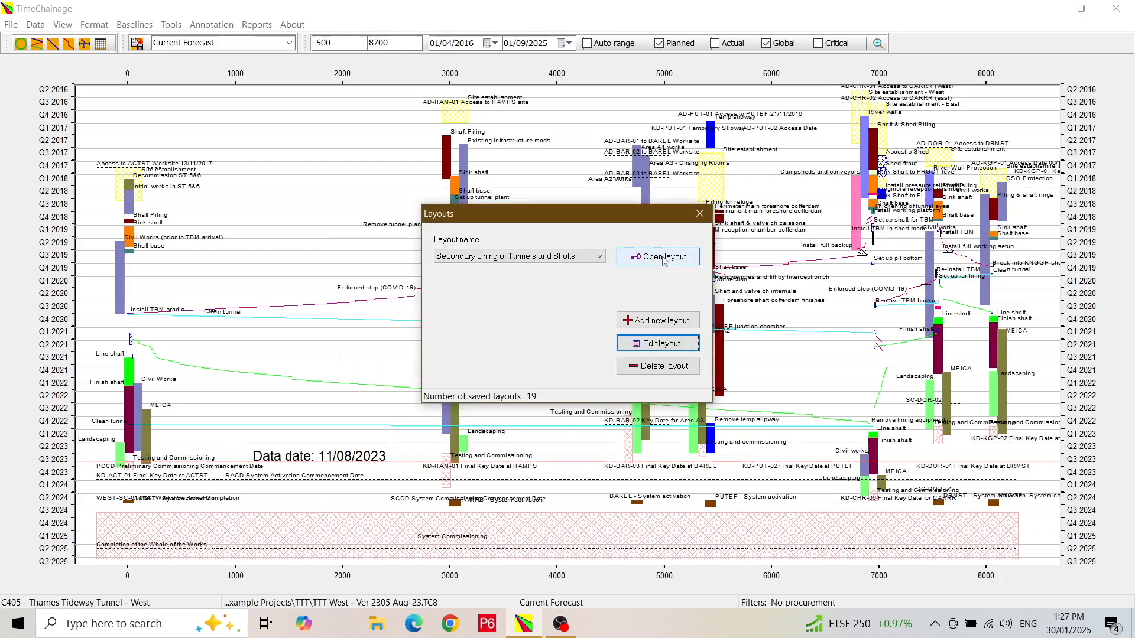
{"action": "left_click", "coordinate": [663, 258]}
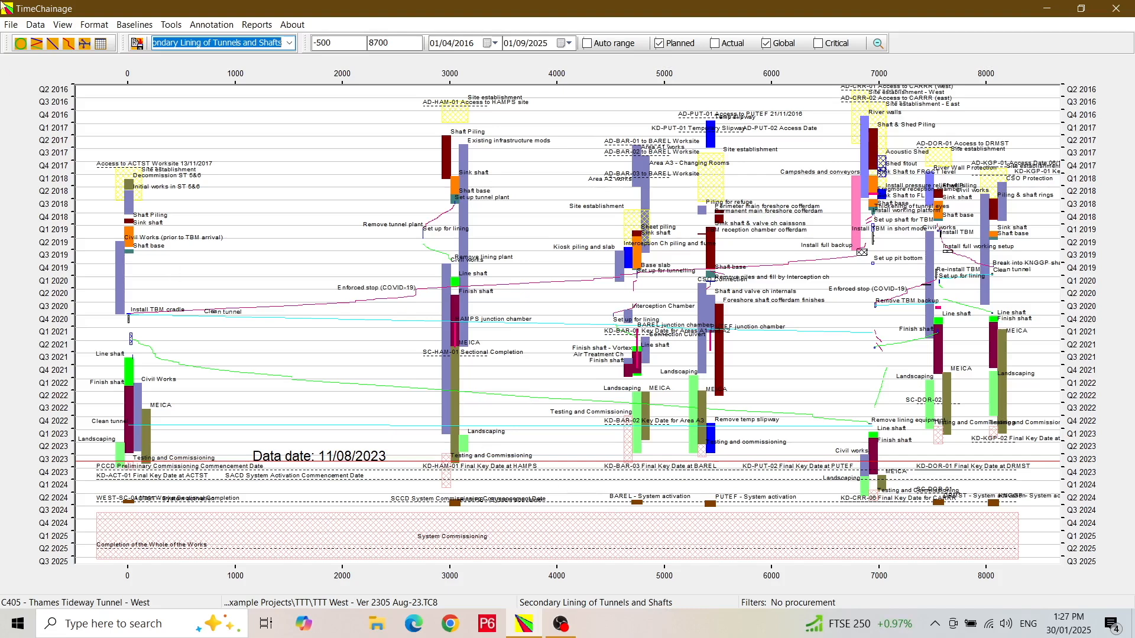
- Review the saved Activity Code 1 filters and create a new one named "Shaft and Tunnel Secondary Lining"
{"action": "left_click", "coordinate": [91, 27]}
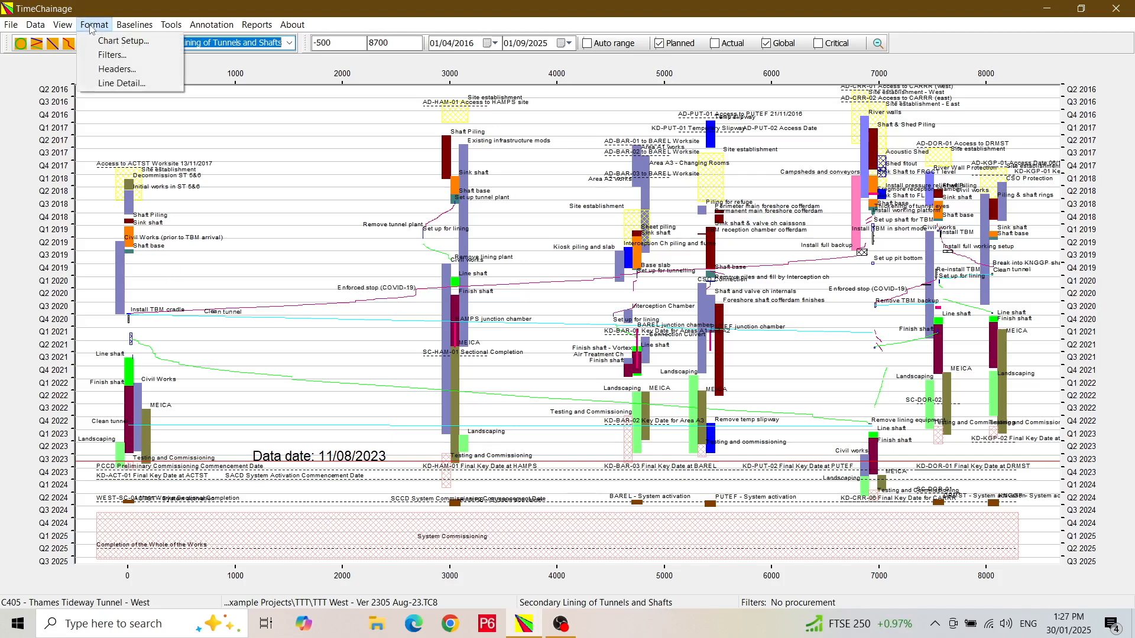
{"action": "left_click", "coordinate": [101, 56]}
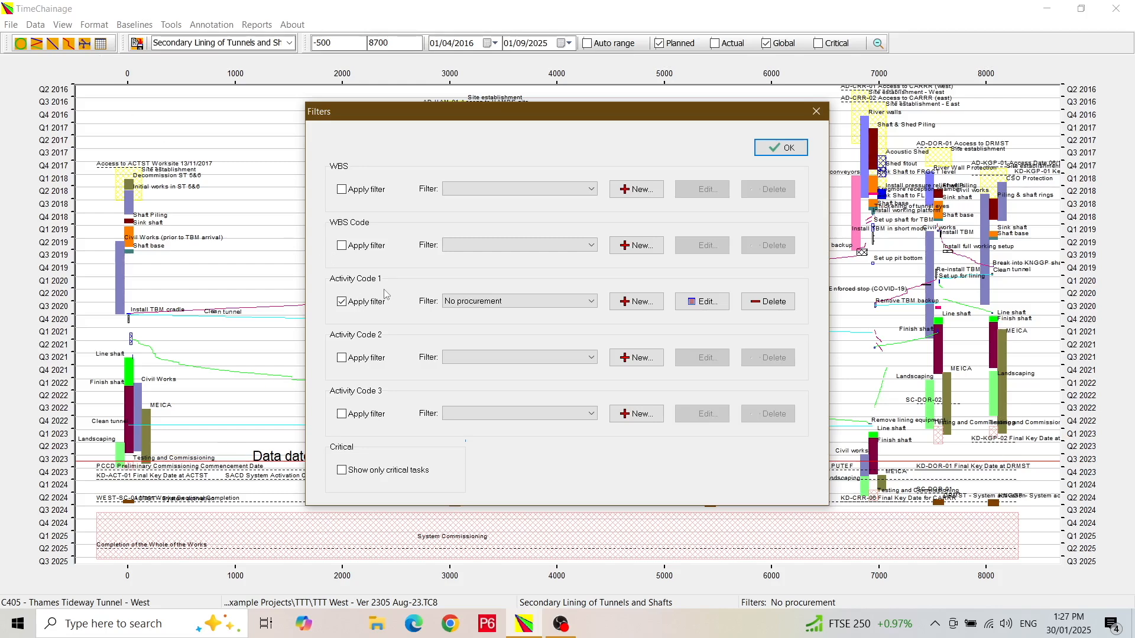
{"action": "left_click", "coordinate": [590, 302]}
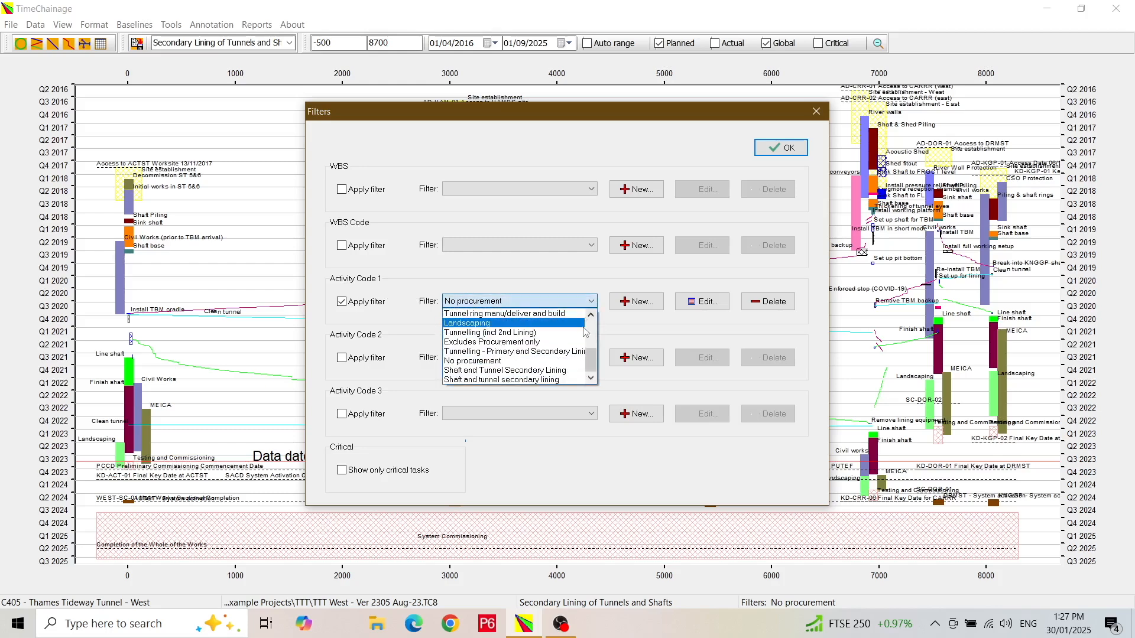
{"action": "mouse_move", "coordinate": [591, 358]}
{"action": "left_mouse_down"}
{"action": "mouse_move", "coordinate": [596, 328]}
{"action": "mouse_move", "coordinate": [592, 372]}
{"action": "mouse_move", "coordinate": [609, 357]}
{"action": "left_mouse_up"}
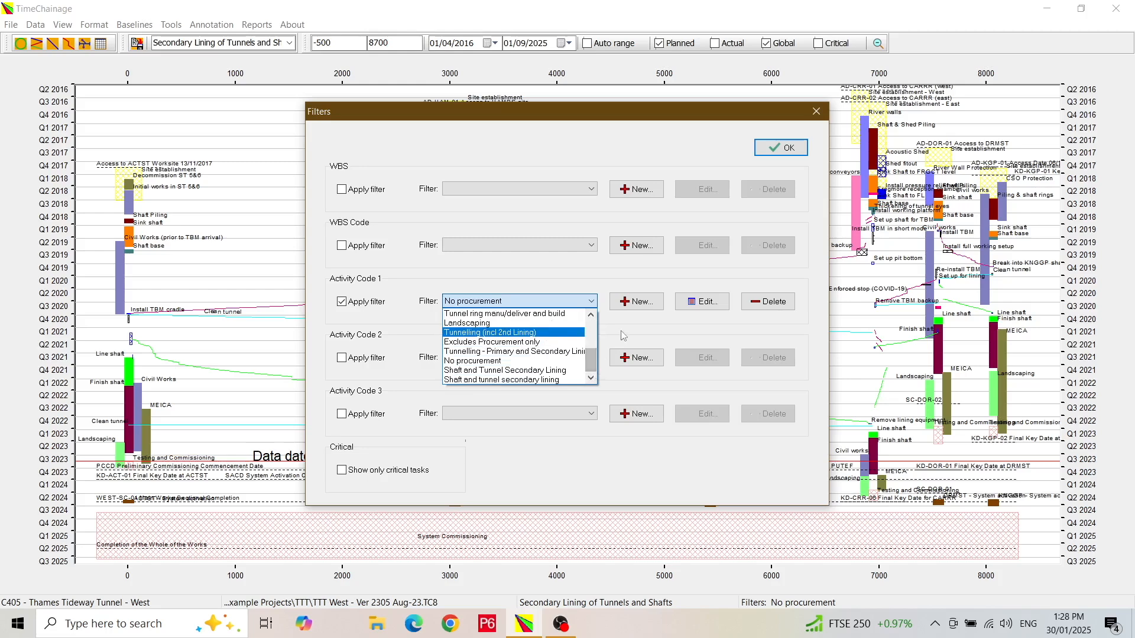
{"action": "left_click", "coordinate": [620, 332]}
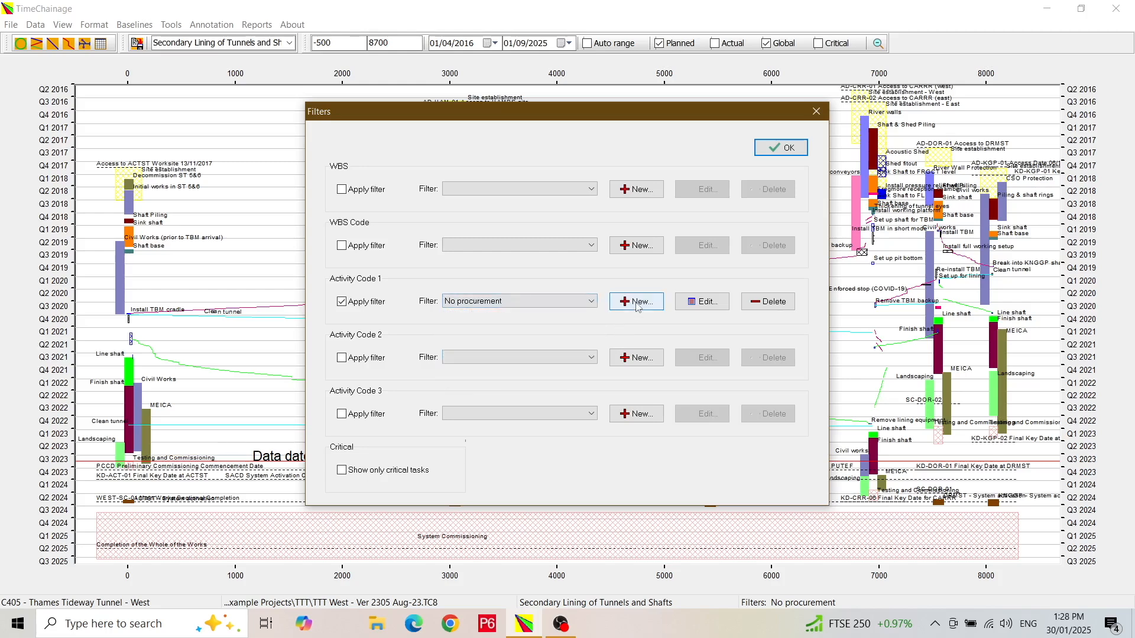
{"action": "left_click", "coordinate": [637, 306]}
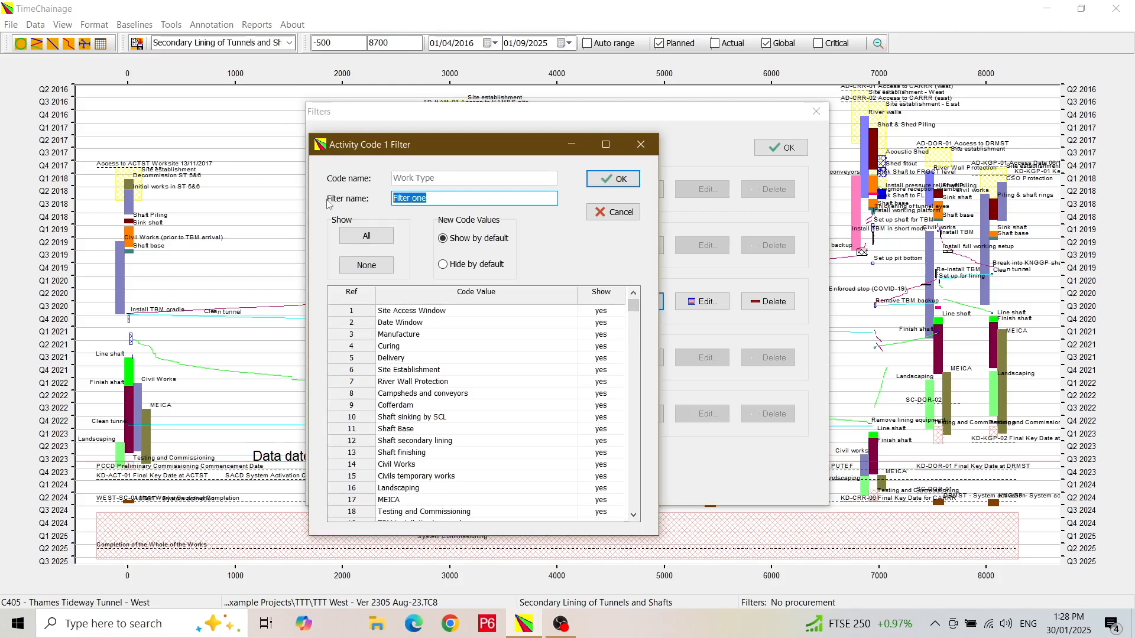
{"action": "type", "text": "Shaft "}
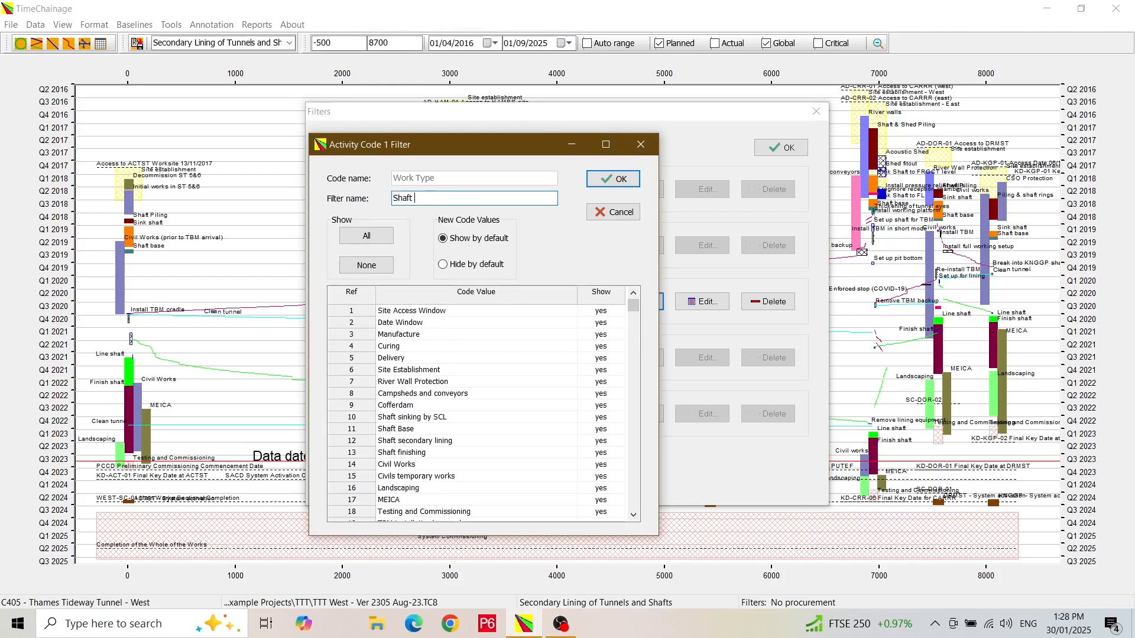
{"action": "type", "text": "and Tunnel Secondary Lining"}
- Restrict the filter to Shaft secondary lining and Tunnel secondary lining, hide new code values by default, and apply it to the chart
{"action": "left_click", "coordinate": [355, 266]}
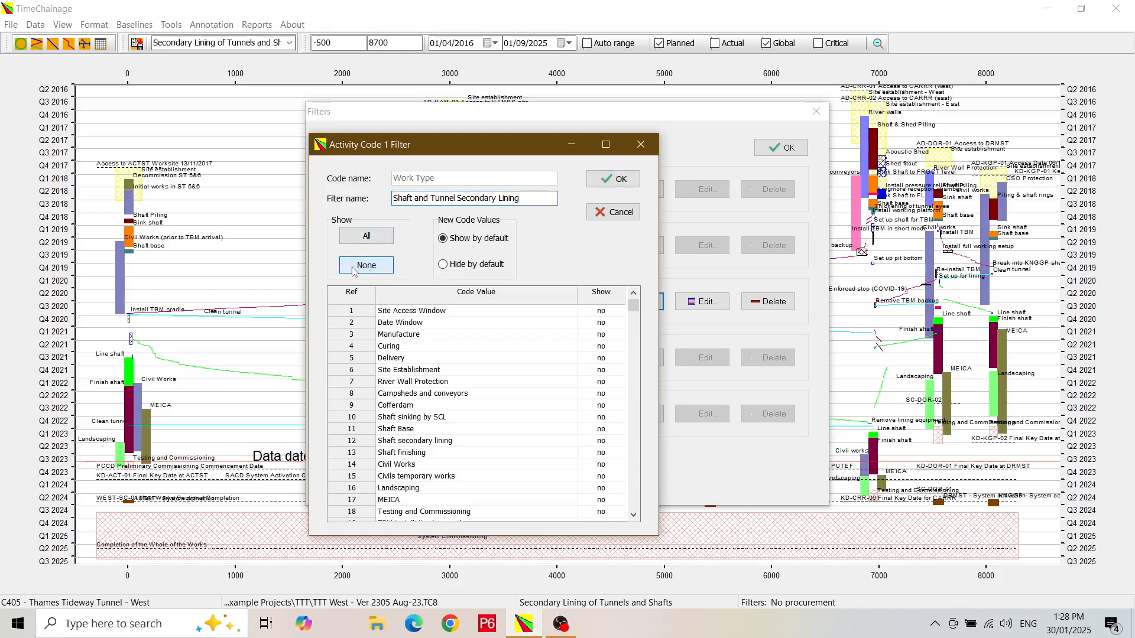
{"action": "left_click", "coordinate": [442, 265]}
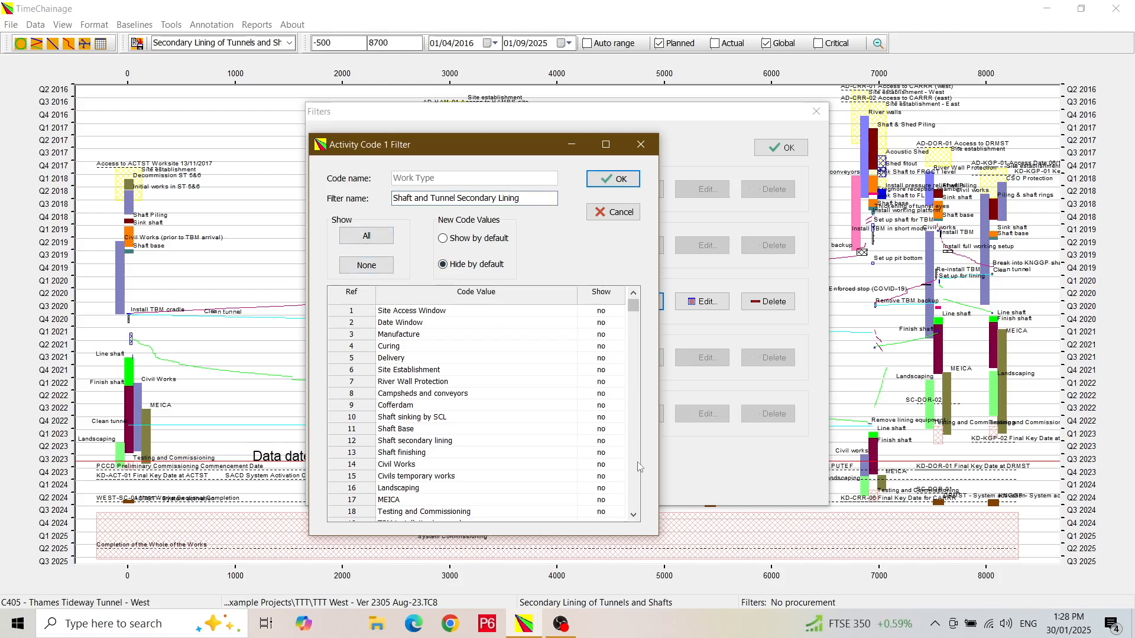
{"action": "left_click", "coordinate": [604, 441]}
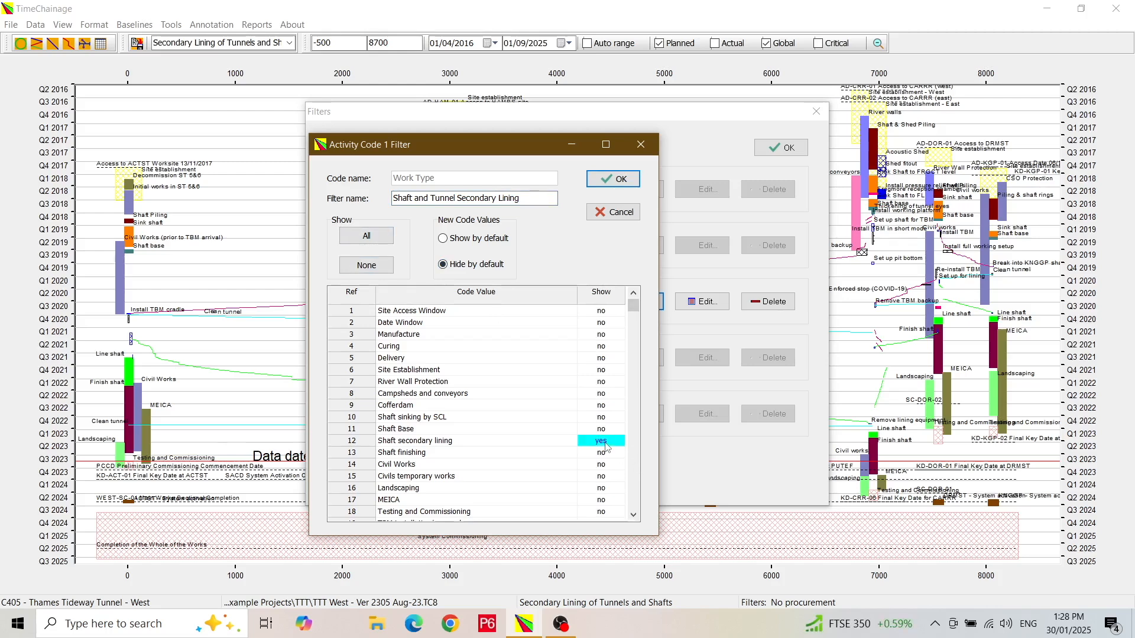
{"action": "left_click_drag", "start_coordinate": [633, 305], "coordinate": [638, 442]}
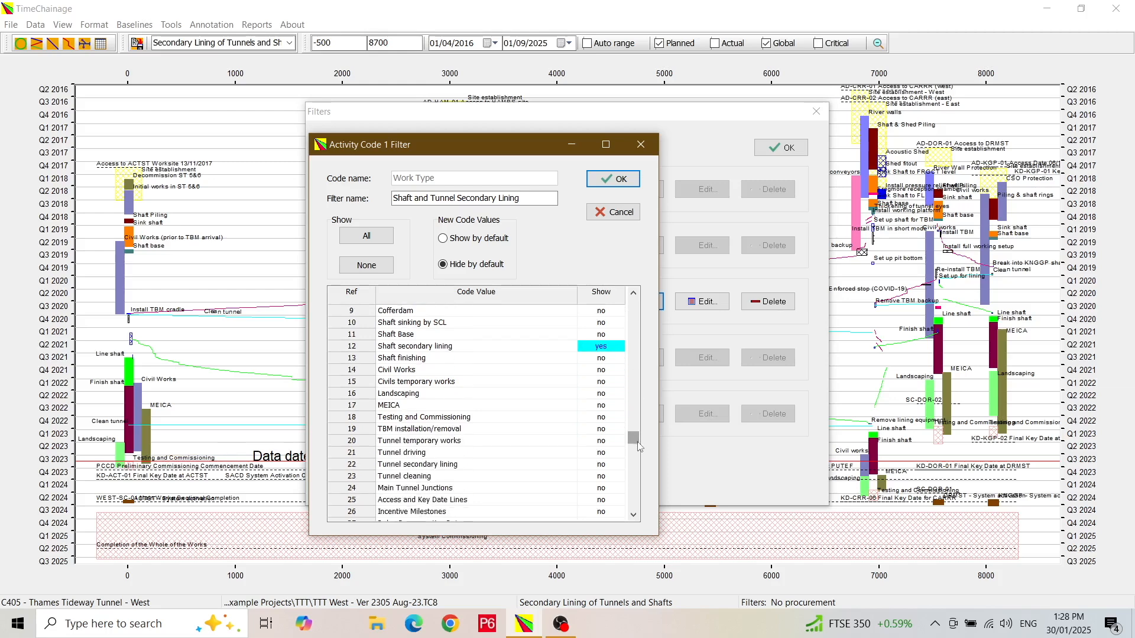
{"action": "left_click", "coordinate": [602, 465]}
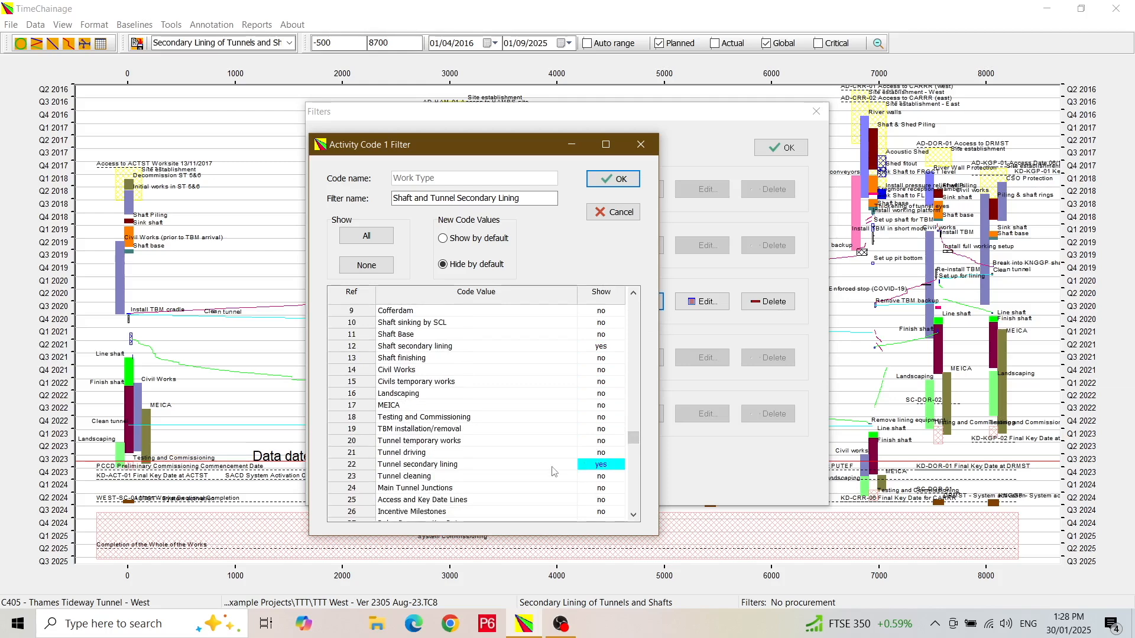
{"action": "left_click", "coordinate": [608, 183]}
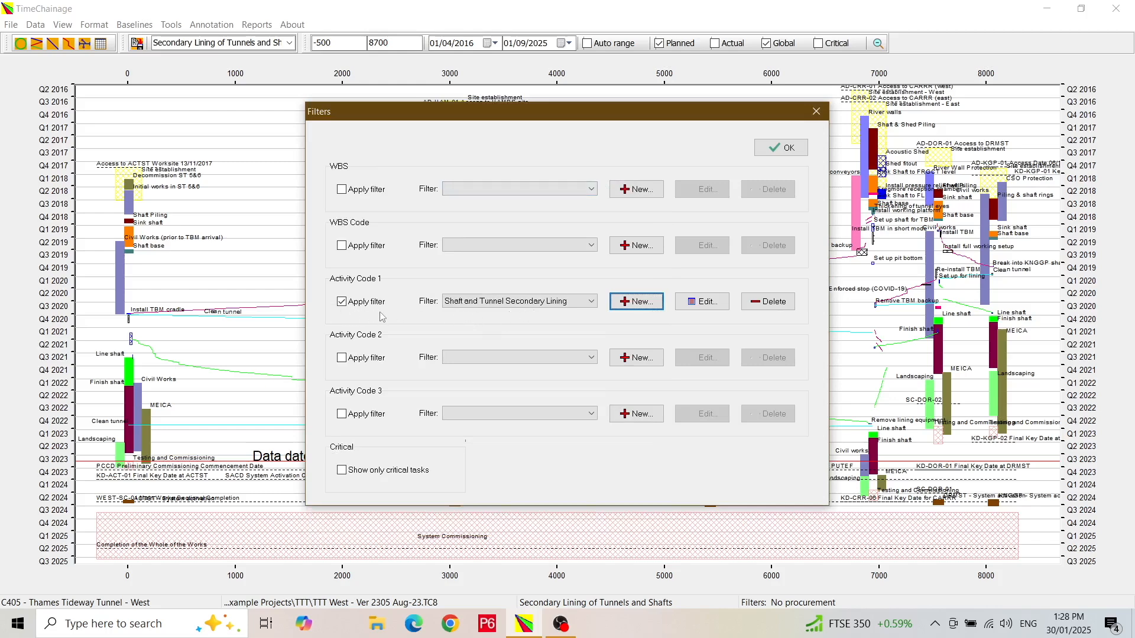
{"action": "left_click", "coordinate": [764, 151]}
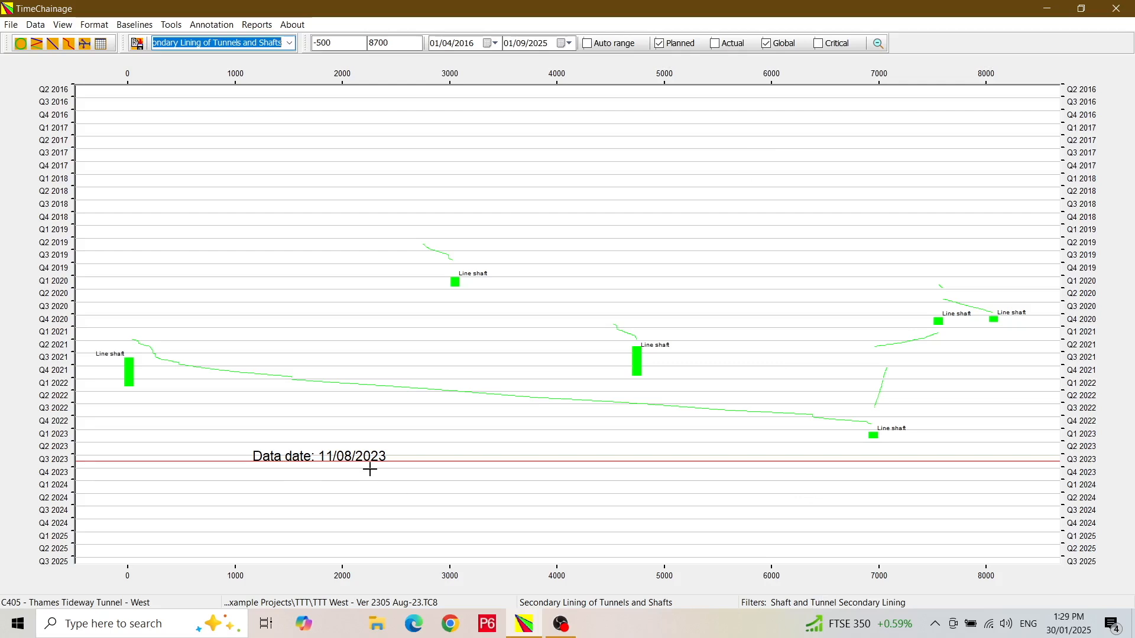
- Hide the data date line on the chart
{"action": "left_click", "coordinate": [207, 27]}
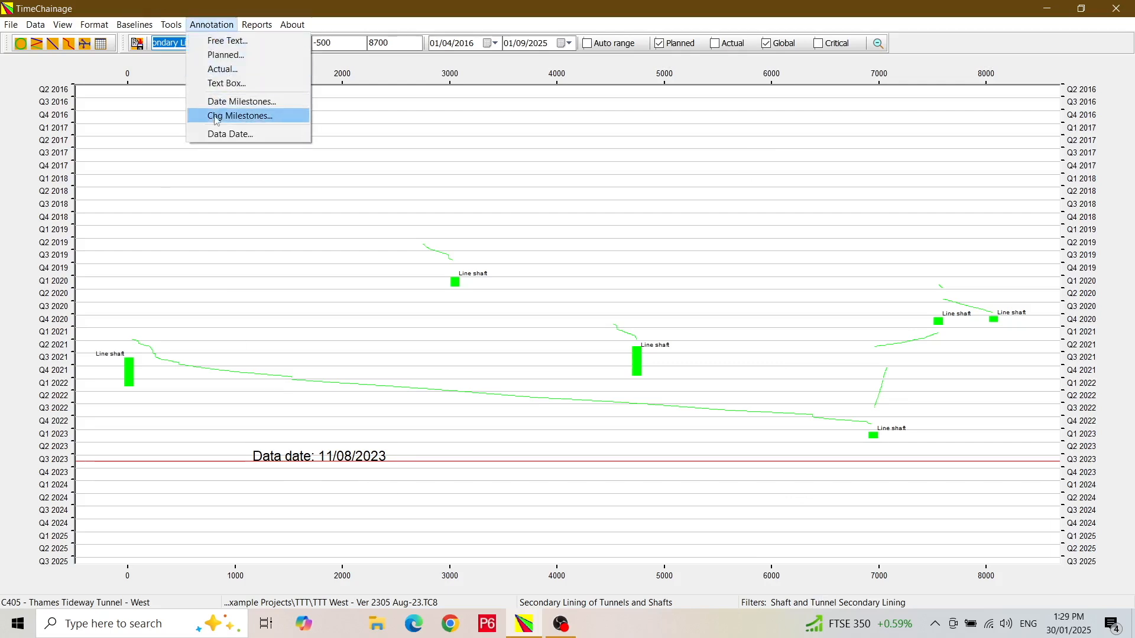
{"action": "left_click", "coordinate": [230, 135]}
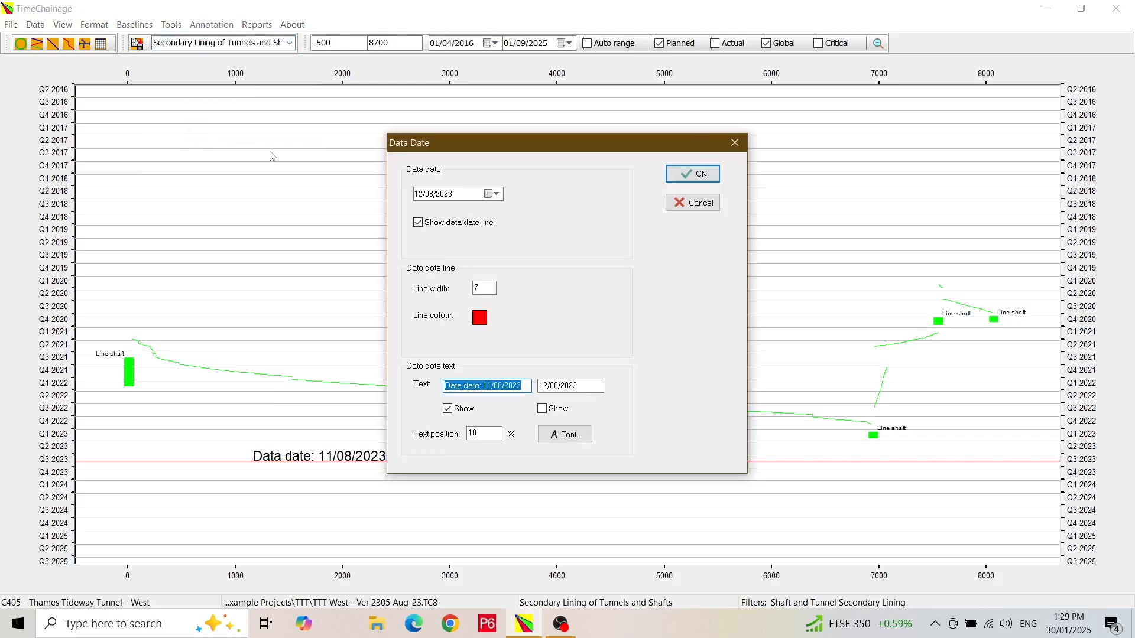
{"action": "left_click", "coordinate": [418, 222]}
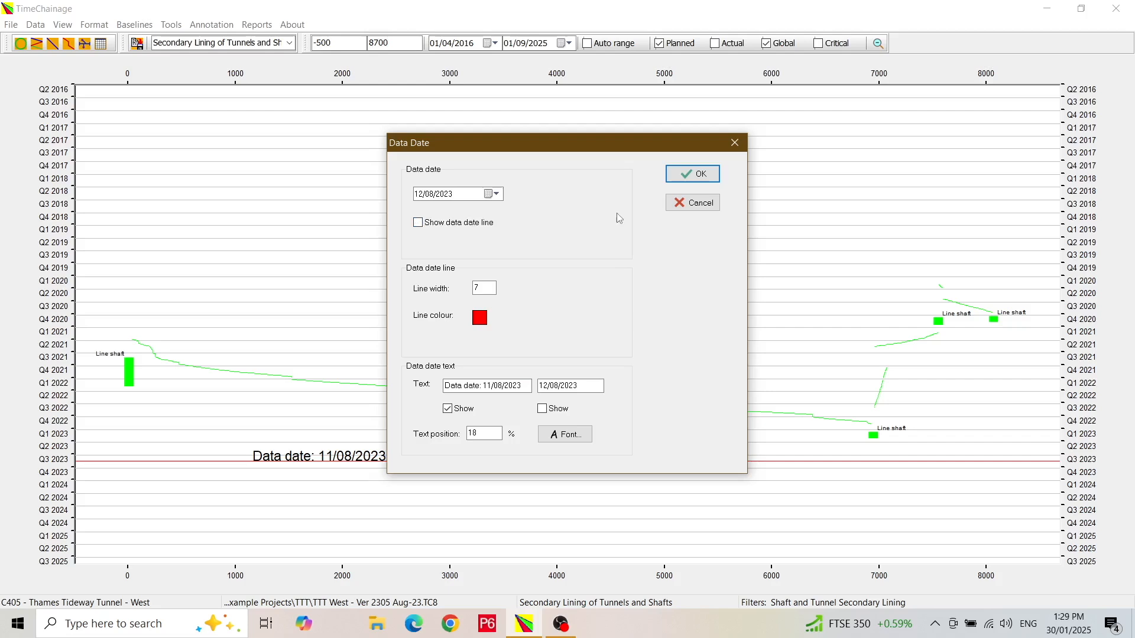
{"action": "left_click", "coordinate": [688, 173]}
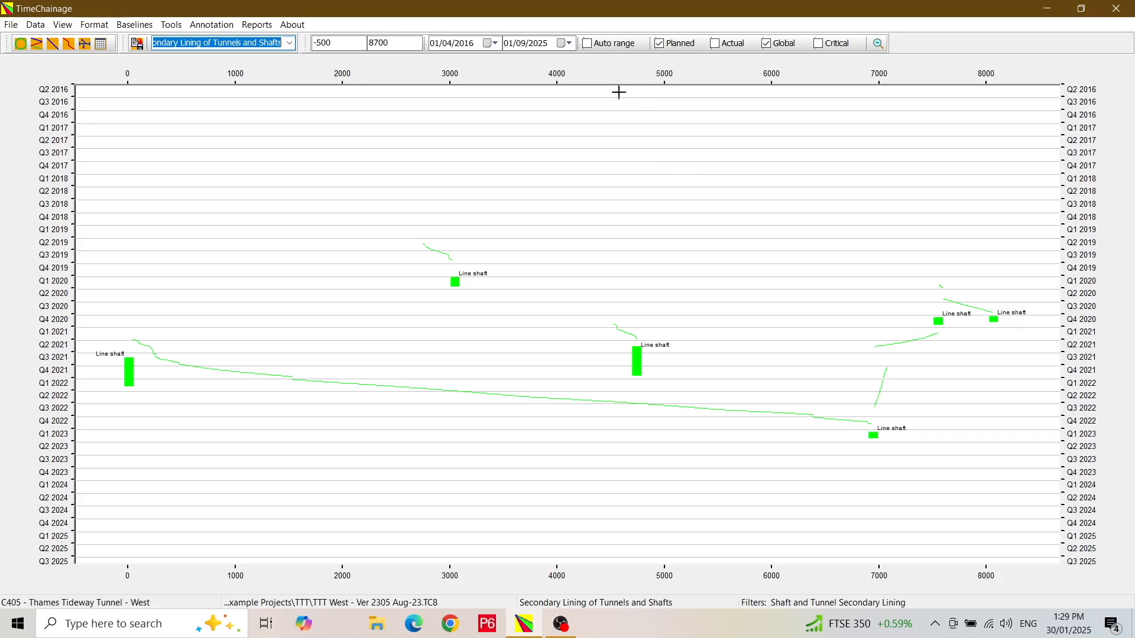
- Turn on auto range for the chart and set its margins to 200 chainage units and 50 days
{"action": "left_click", "coordinate": [587, 44]}
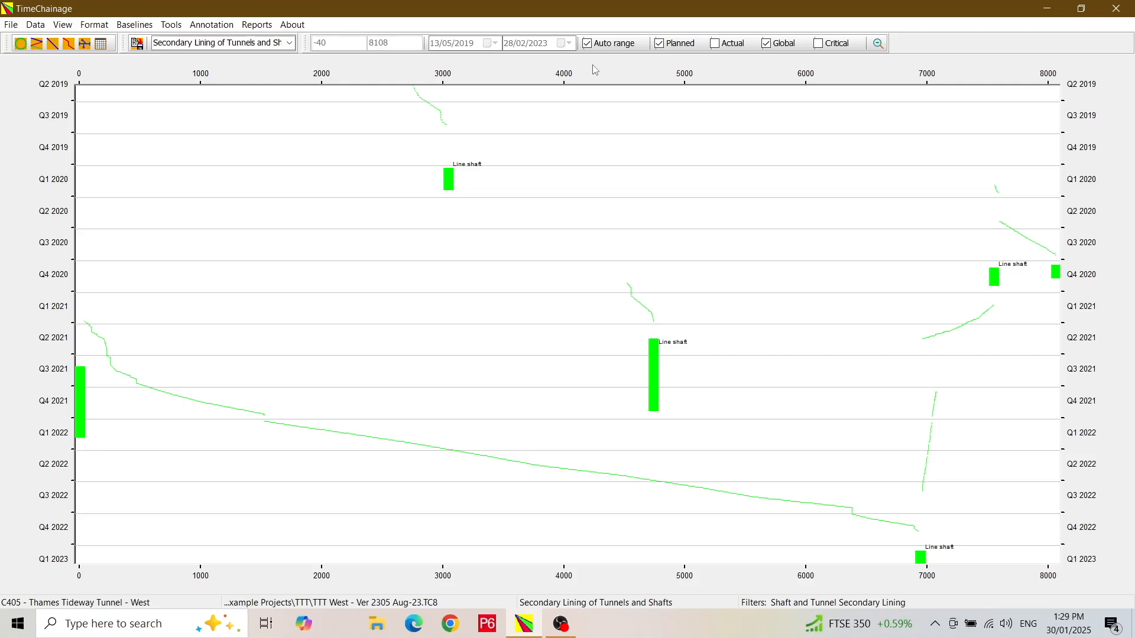
{"action": "left_click", "coordinate": [95, 28]}
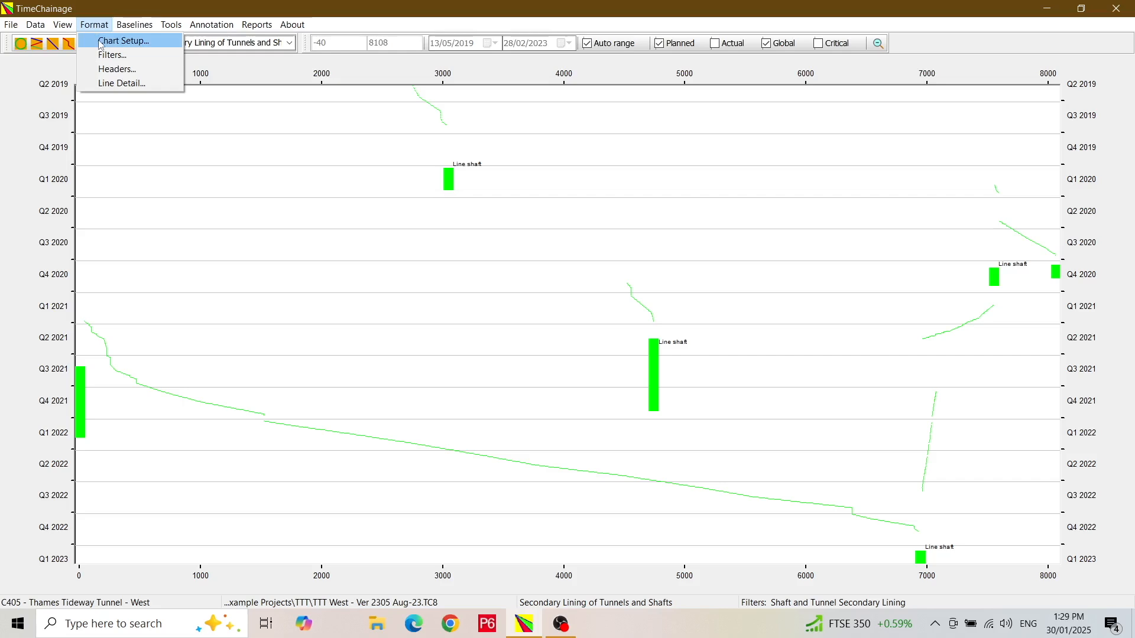
{"action": "left_click", "coordinate": [100, 42]}
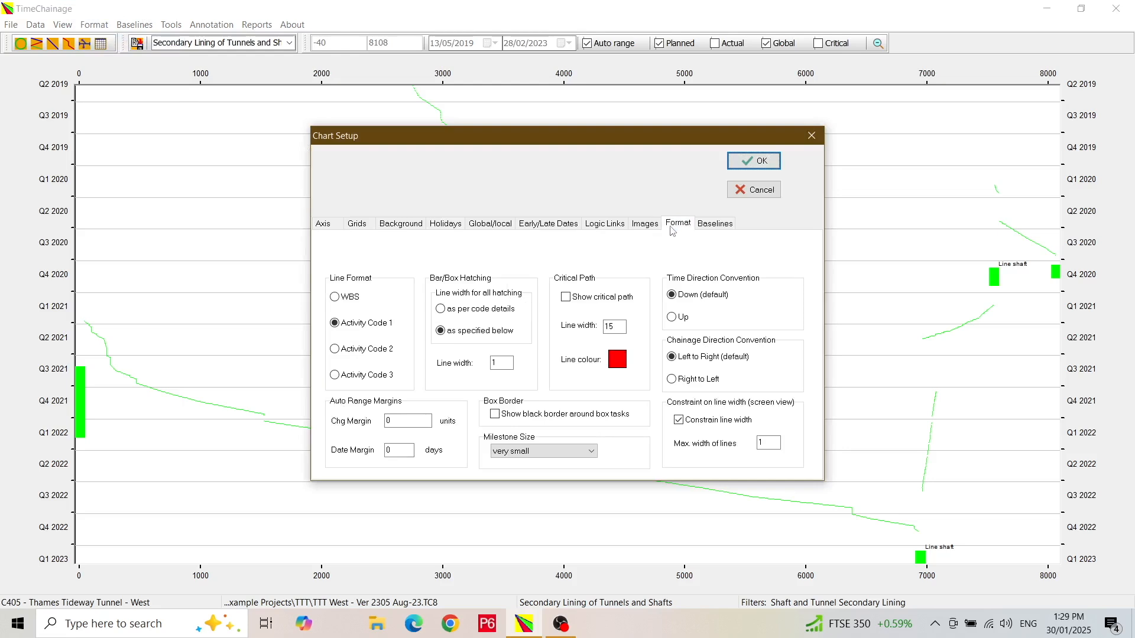
{"action": "left_click", "coordinate": [404, 421]}
{"action": "double_click", "coordinate": [404, 421]}
{"action": "type", "text": "200"}
{"action": "double_click", "coordinate": [391, 450]}
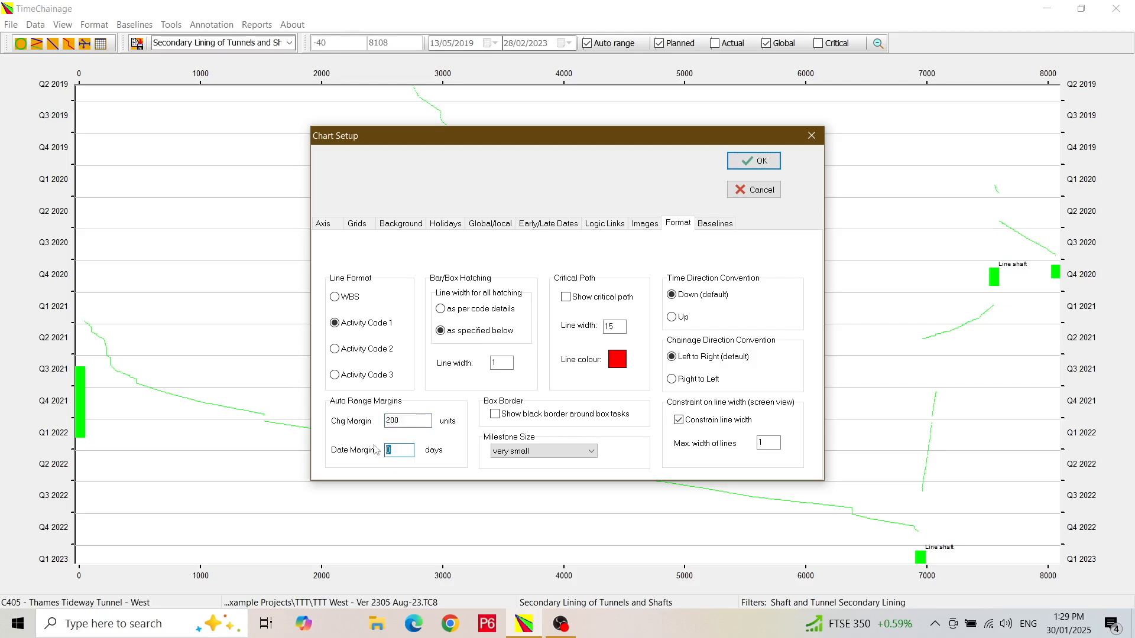
{"action": "type", "text": "50"}
{"action": "left_click", "coordinate": [752, 163]}
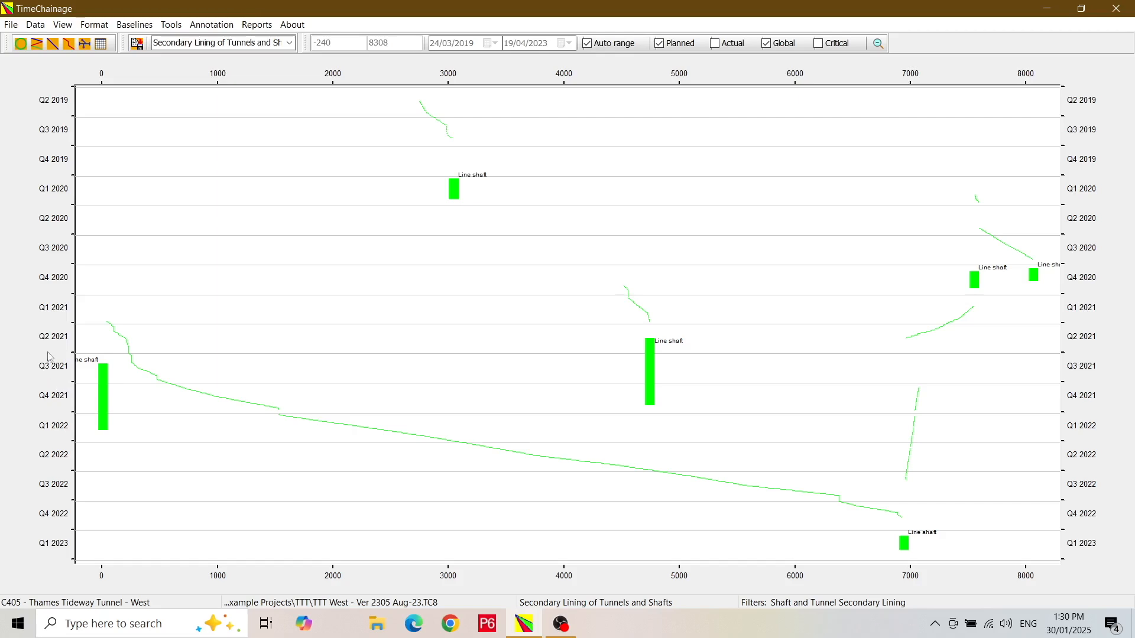
- Review the full list of Activity Code 2 material values with their planned colours and line styles
{"action": "left_click", "coordinate": [35, 24]}
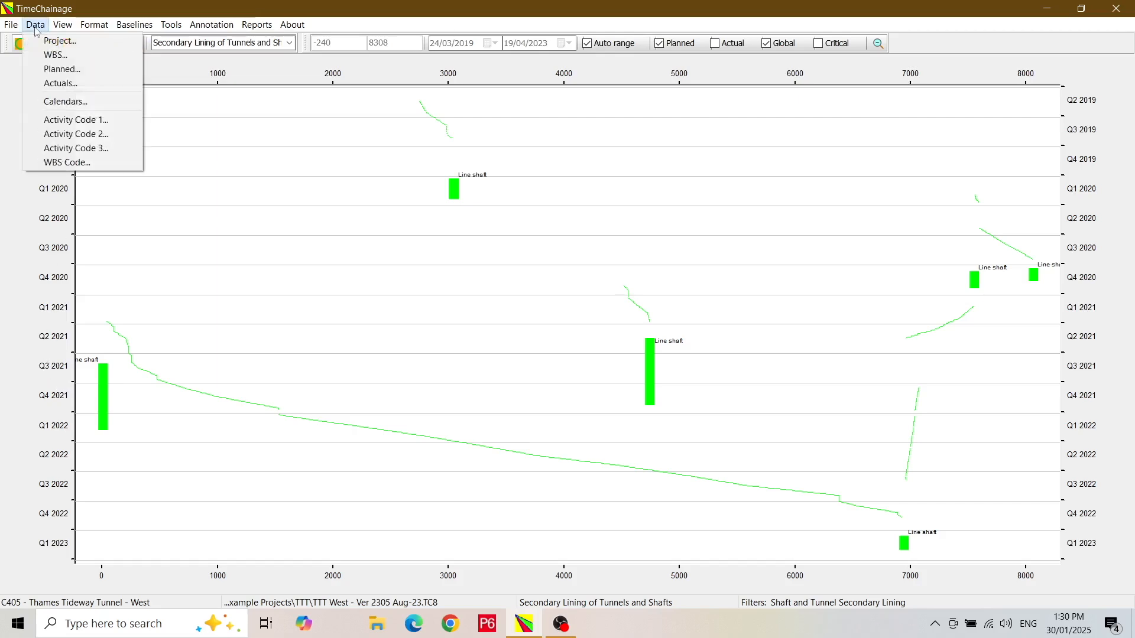
{"action": "left_click", "coordinate": [48, 135]}
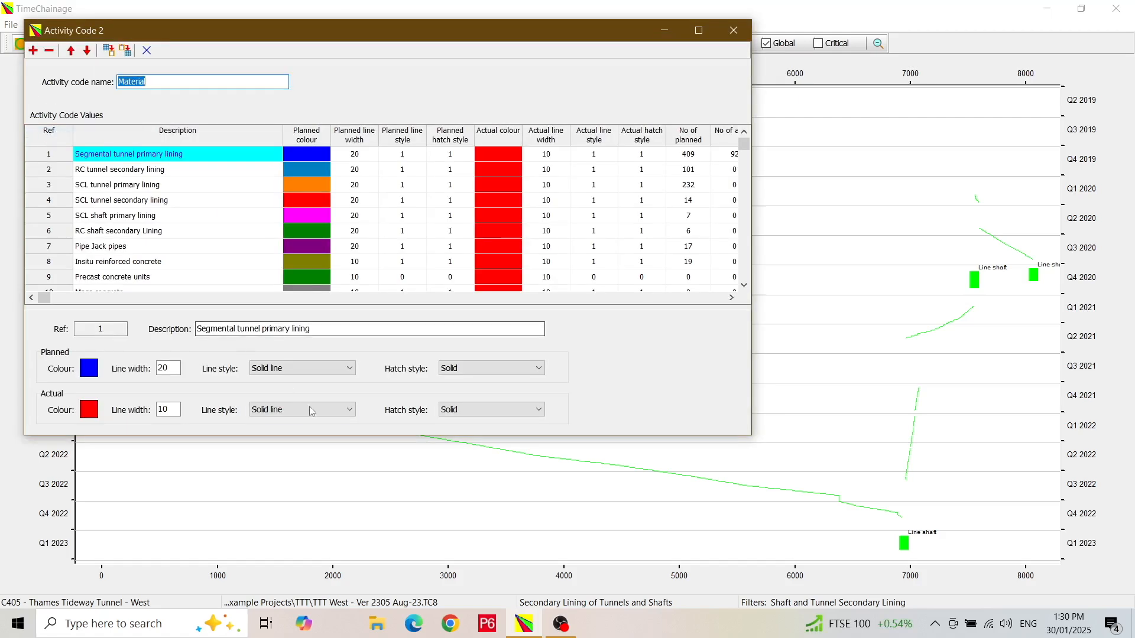
{"action": "left_click_drag", "start_coordinate": [331, 436], "coordinate": [321, 494]}
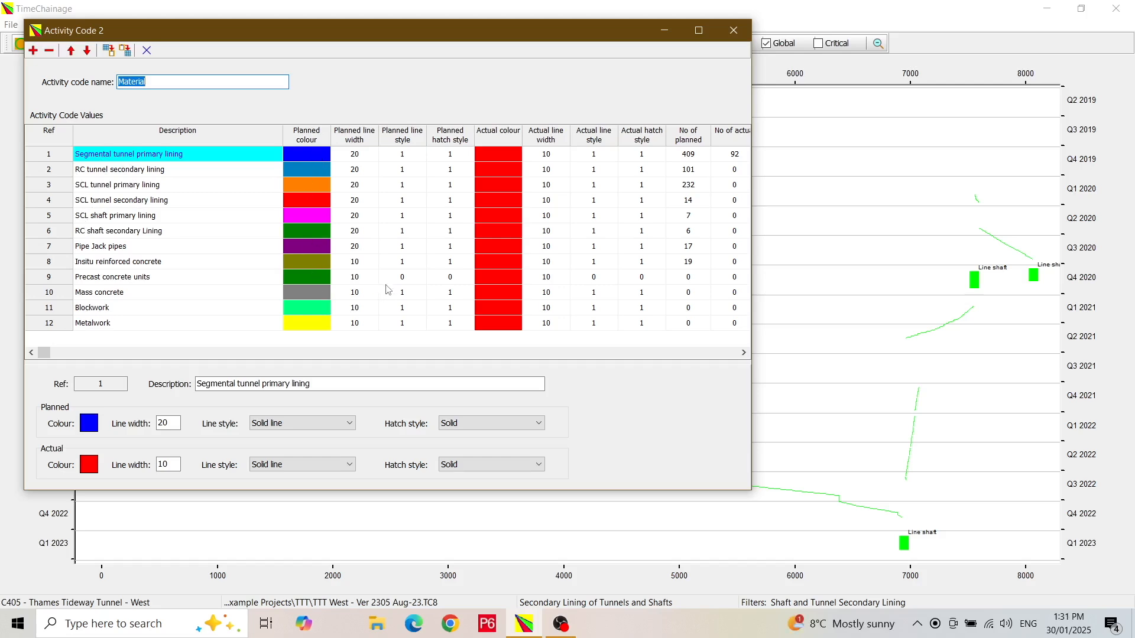
{"action": "left_click", "coordinate": [147, 51]}
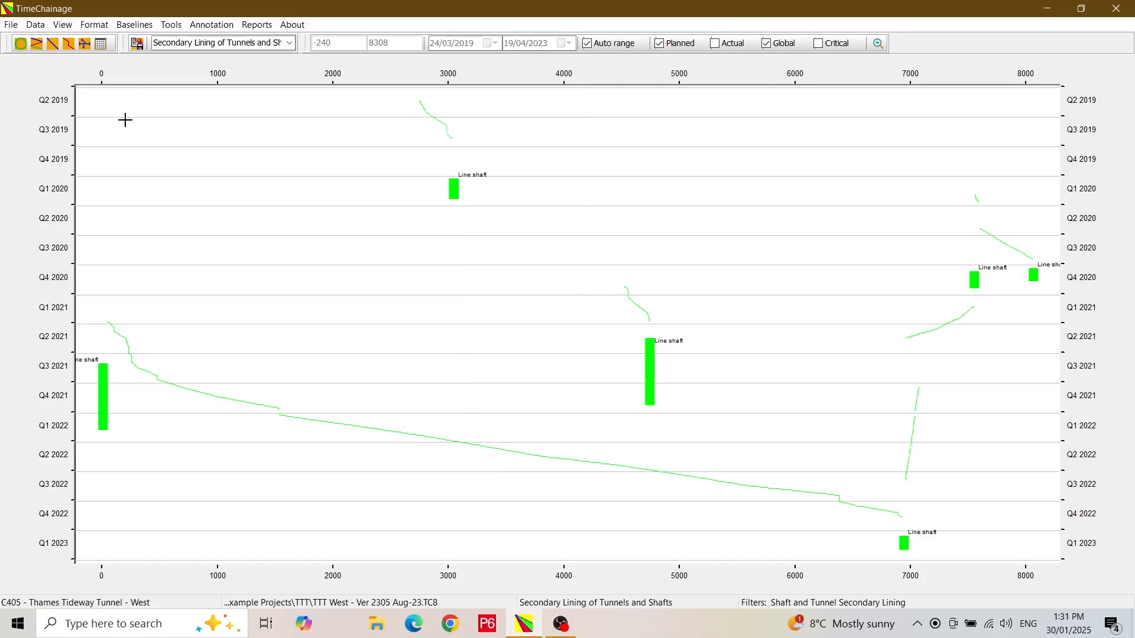
- Format the chart lines by Activity Code 2 and show the minor chainage grid at a spacing of 1000
{"action": "left_click", "coordinate": [95, 27]}
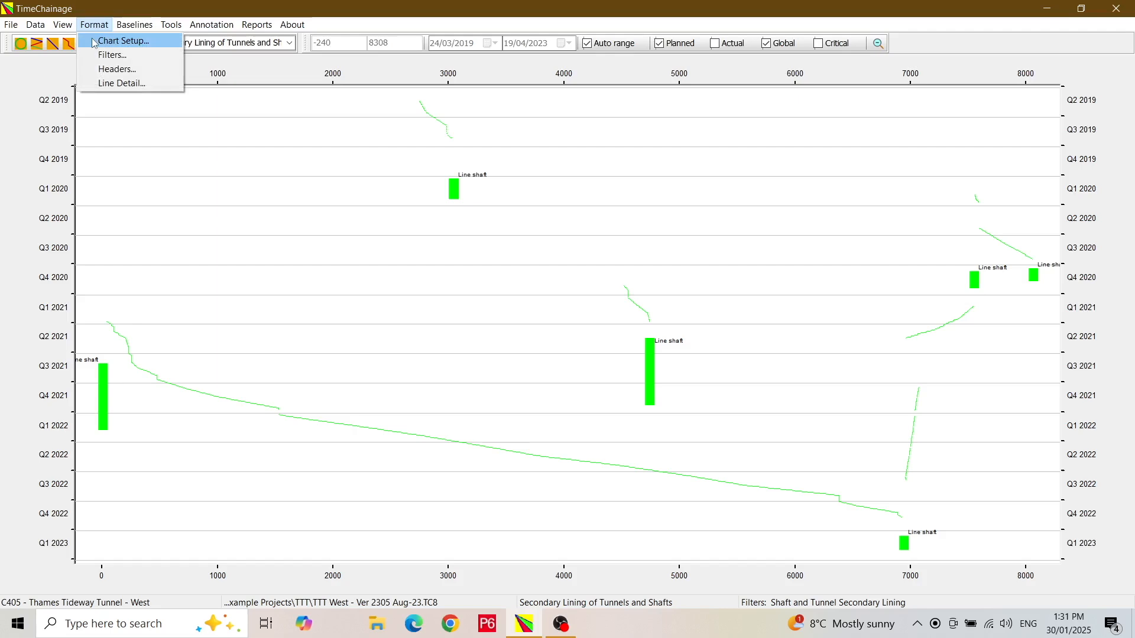
{"action": "left_click", "coordinate": [95, 42]}
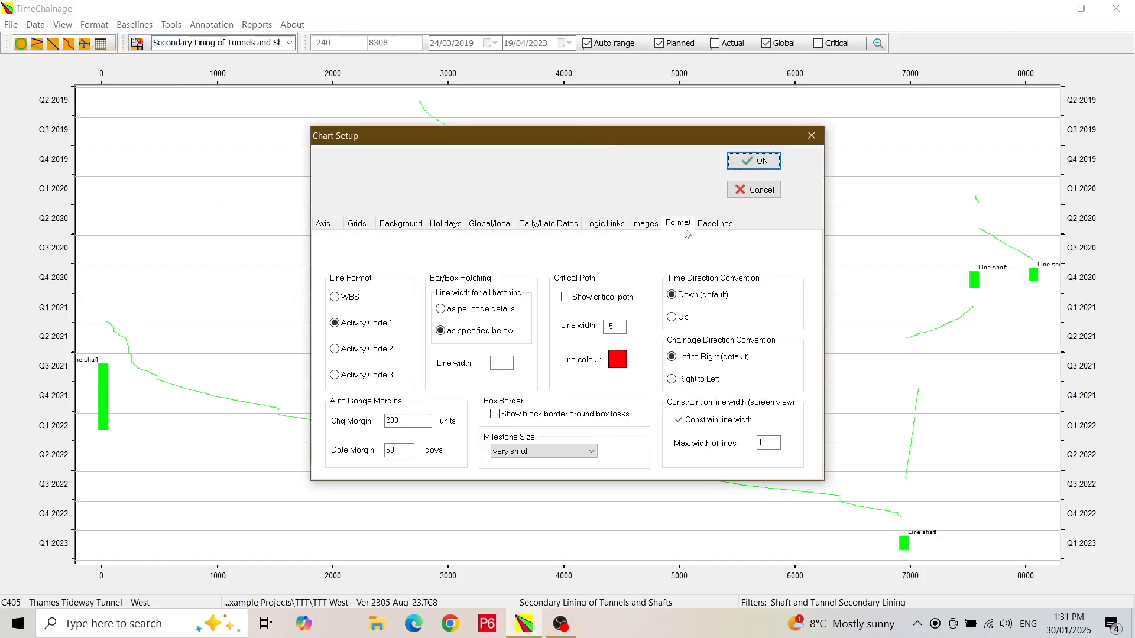
{"action": "left_click", "coordinate": [348, 355]}
{"action": "left_click", "coordinate": [357, 224]}
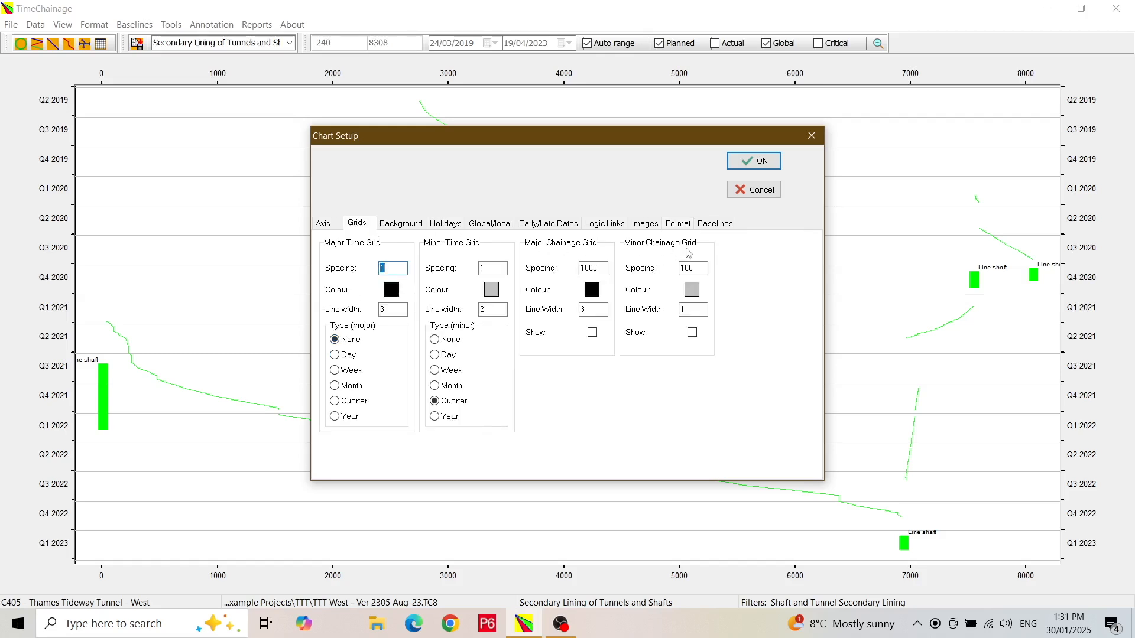
{"action": "left_click", "coordinate": [698, 268]}
{"action": "type", "text": "0"}
{"action": "left_click", "coordinate": [693, 334]}
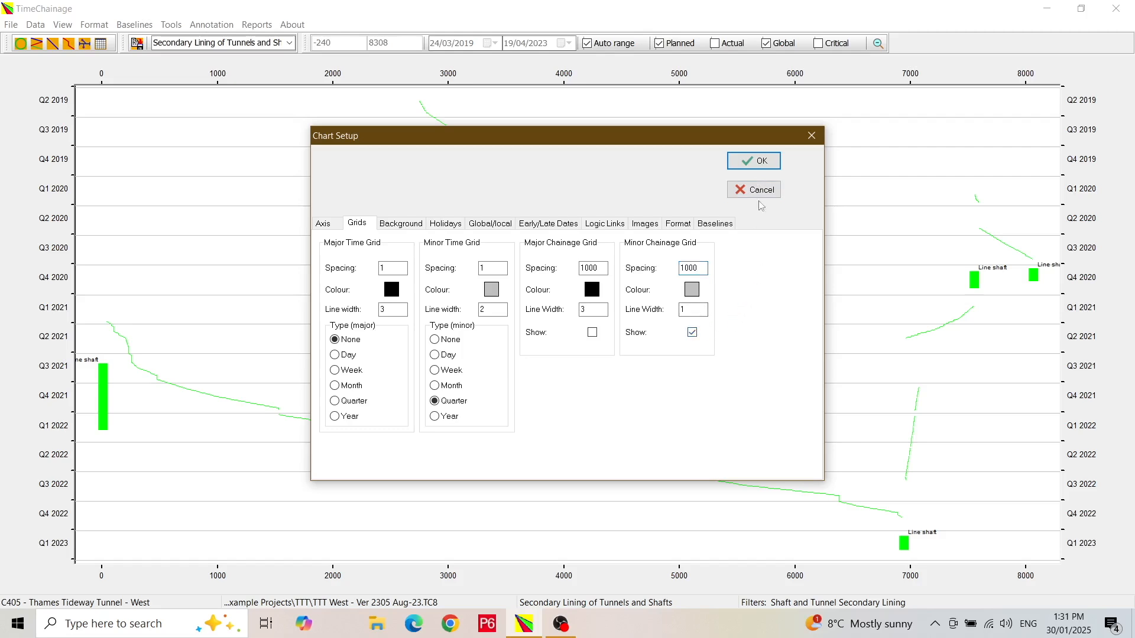
{"action": "left_click", "coordinate": [759, 161]}
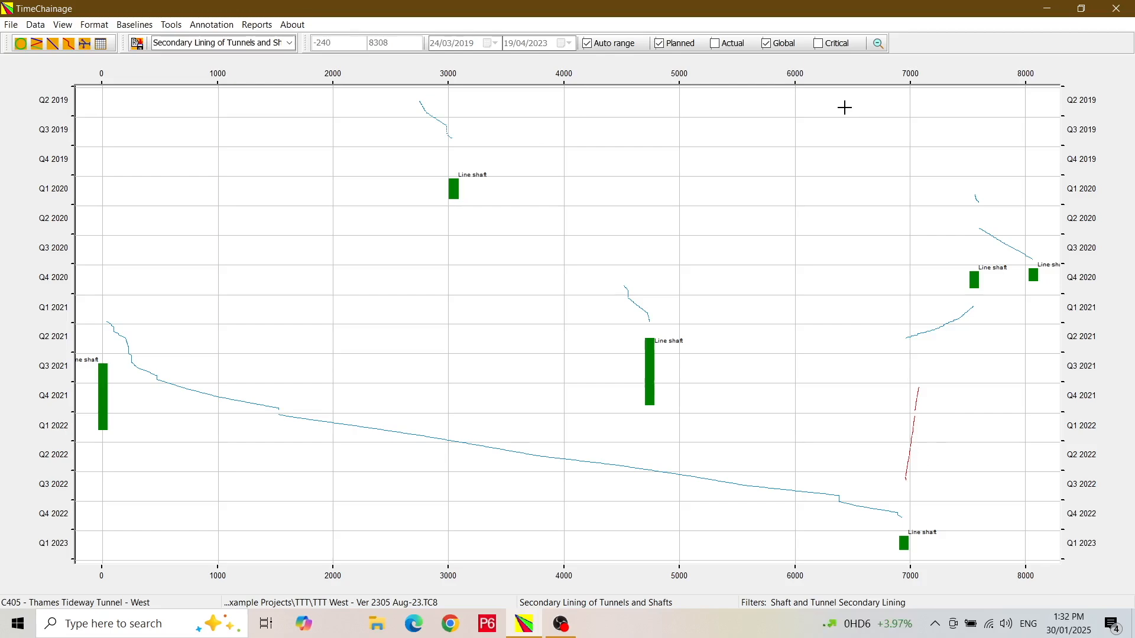
- Hide the version box and the logo in the chart headers
{"action": "left_click", "coordinate": [100, 29]}
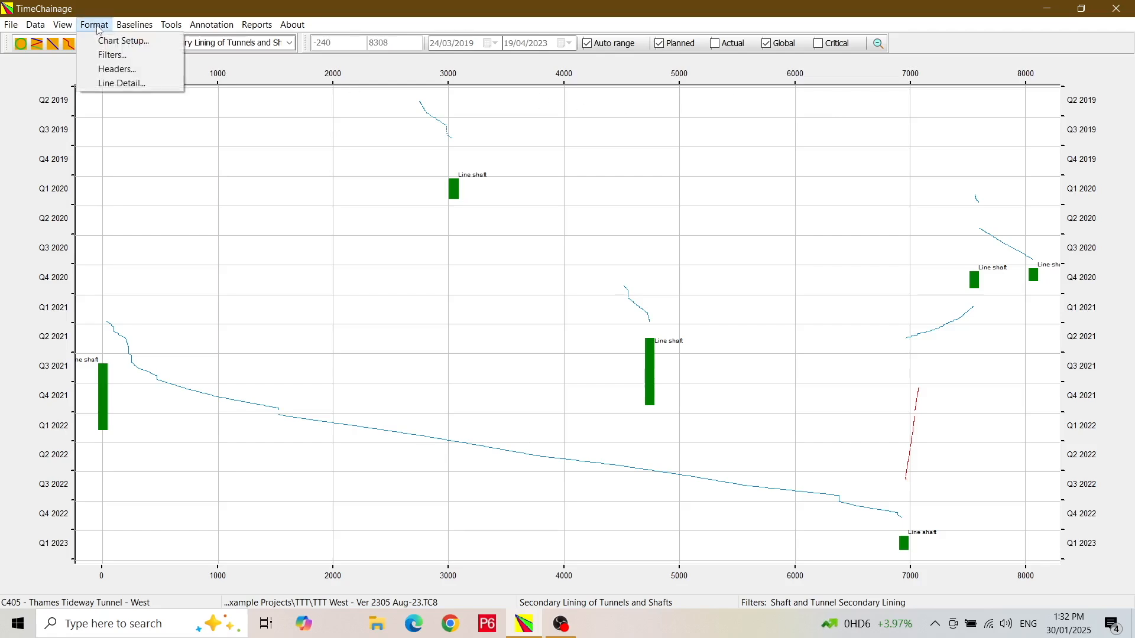
{"action": "left_click", "coordinate": [92, 70]}
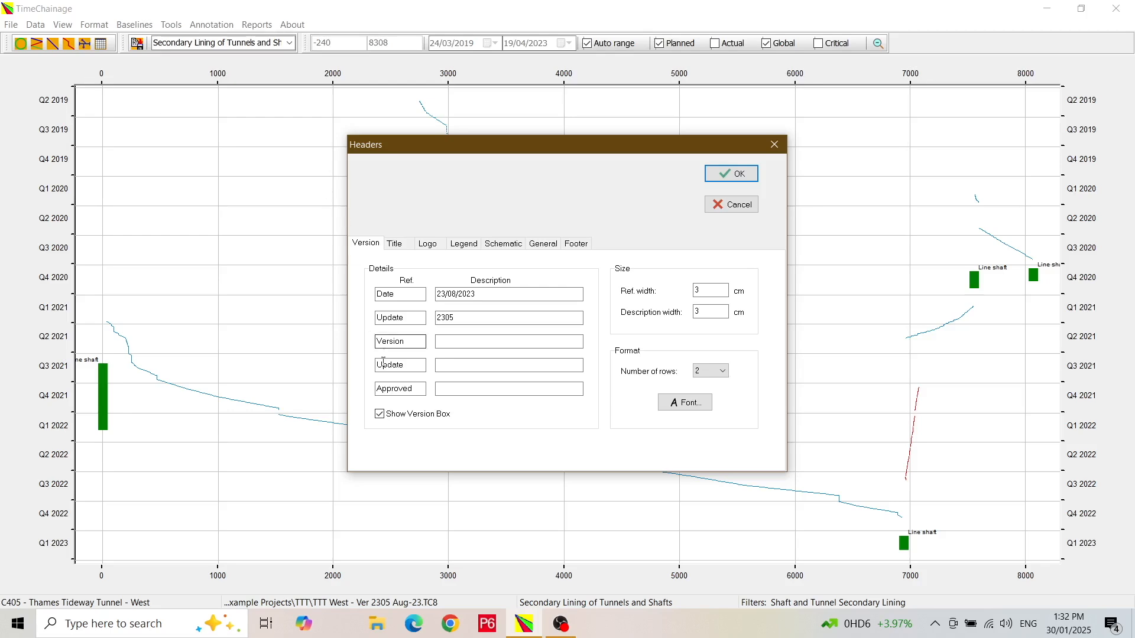
{"action": "left_click", "coordinate": [380, 414]}
{"action": "left_click", "coordinate": [434, 244]}
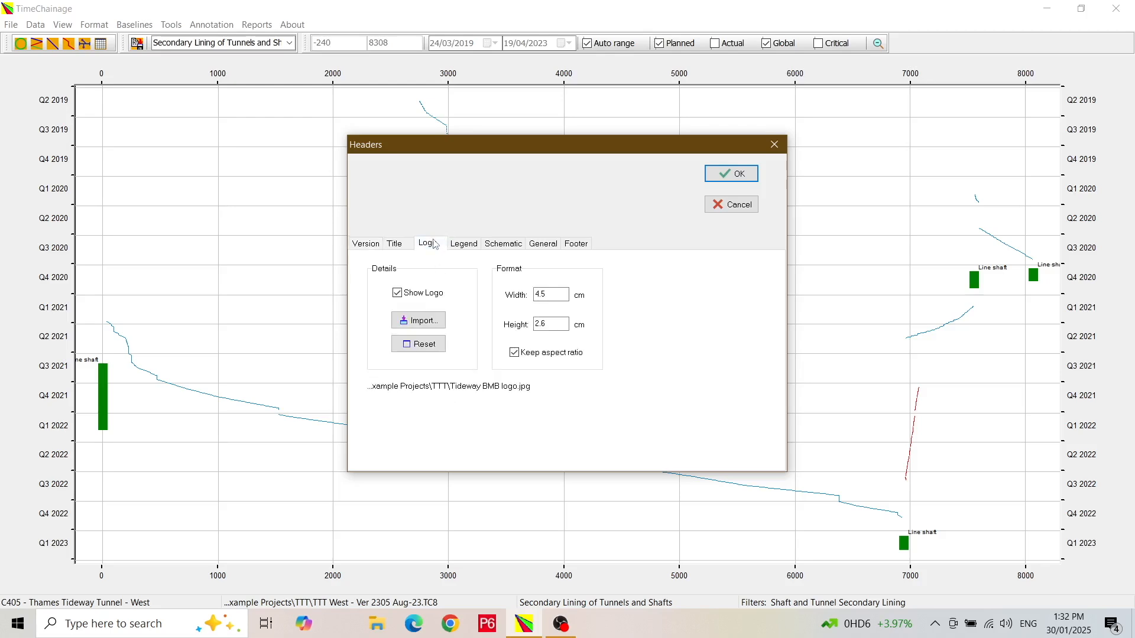
{"action": "left_click", "coordinate": [398, 295]}
- Set title line 2 to "Secondary Lining to Tunnels and Shafts" and title line 3 to "As-Built Programme"
{"action": "left_click", "coordinate": [395, 244]}
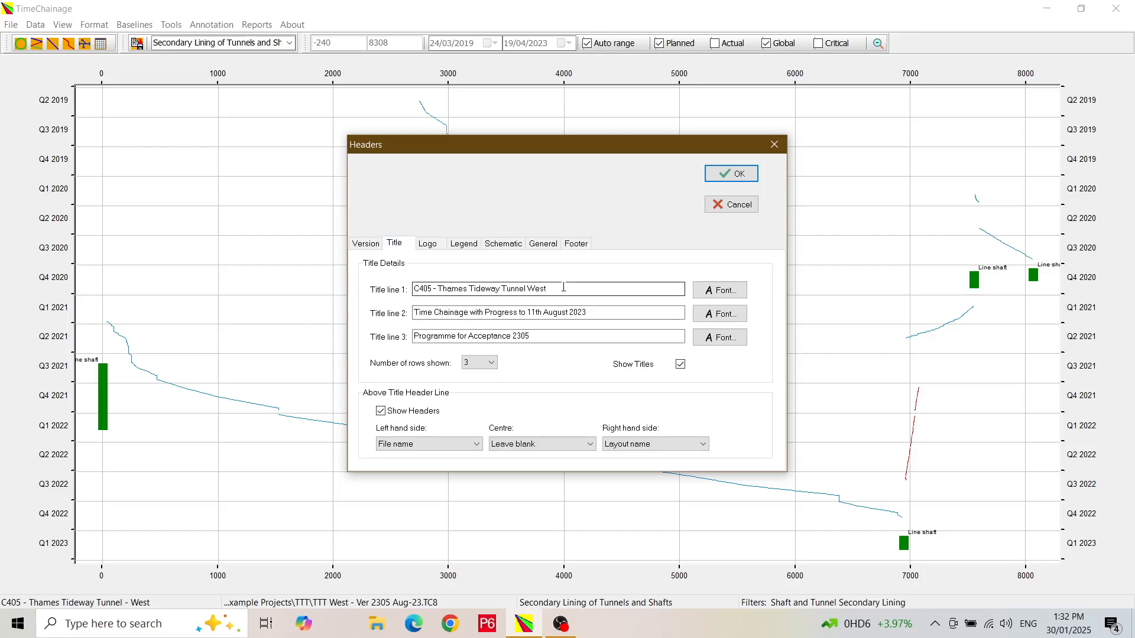
{"action": "left_click_drag", "start_coordinate": [589, 312], "coordinate": [383, 320]}
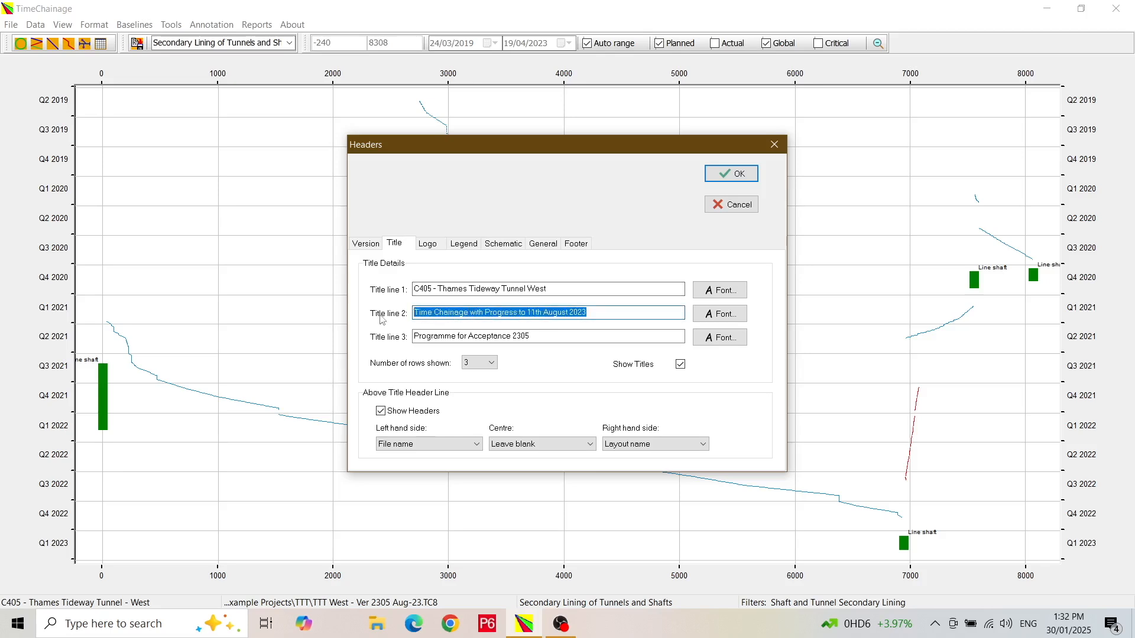
{"action": "type", "text": "Secondary Lin"}
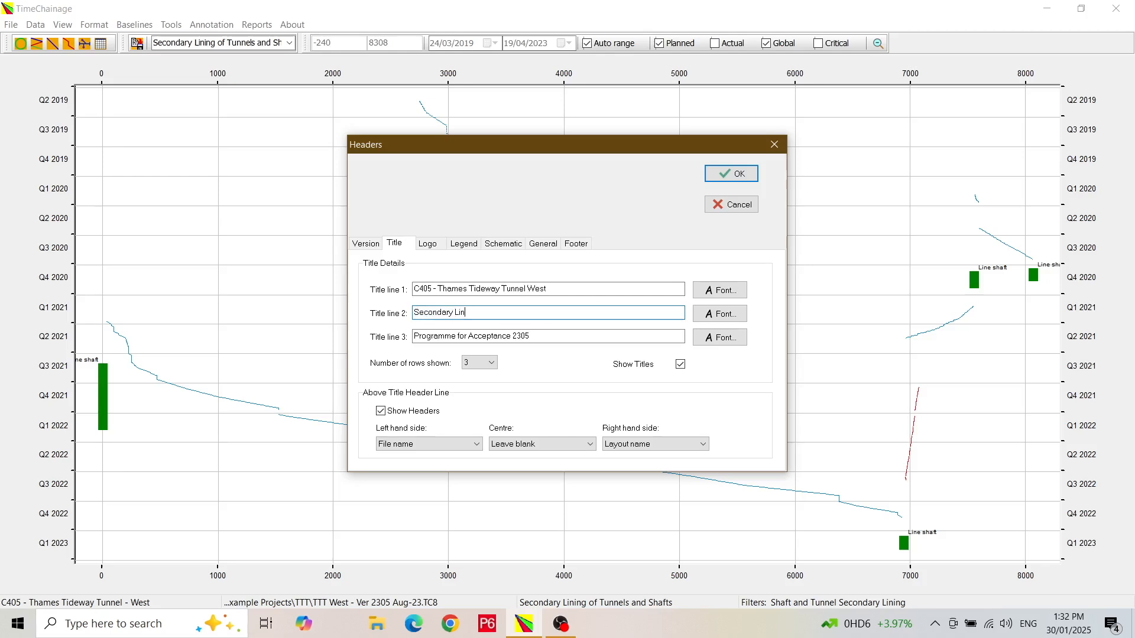
{"action": "type", "text": "ing to Tunnels and Shafts"}
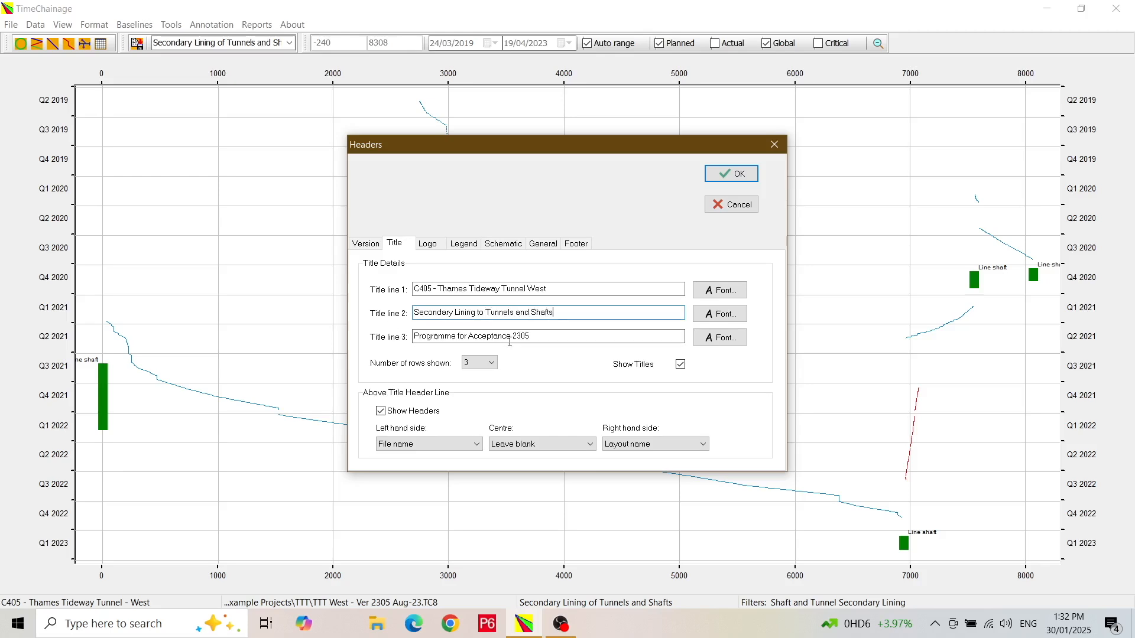
{"action": "key", "text": "Tab"}
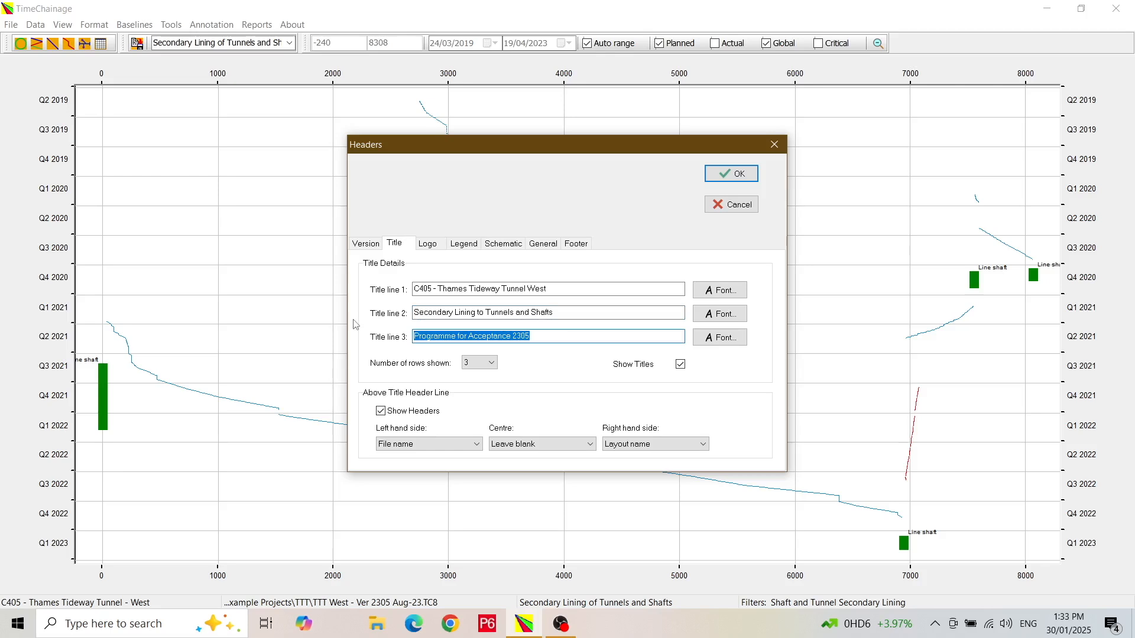
{"action": "type", "text": "As-Bui"}
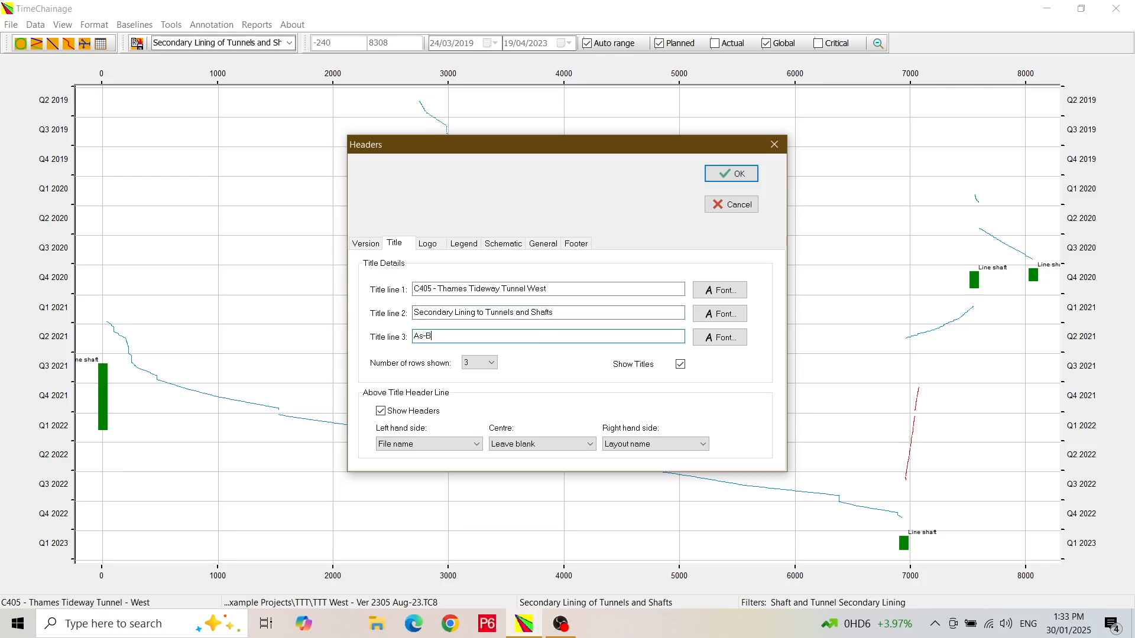
{"action": "type", "text": "Programme"}
- Position the legend at the top of the chart and apply the header settings
{"action": "left_click", "coordinate": [465, 244]}
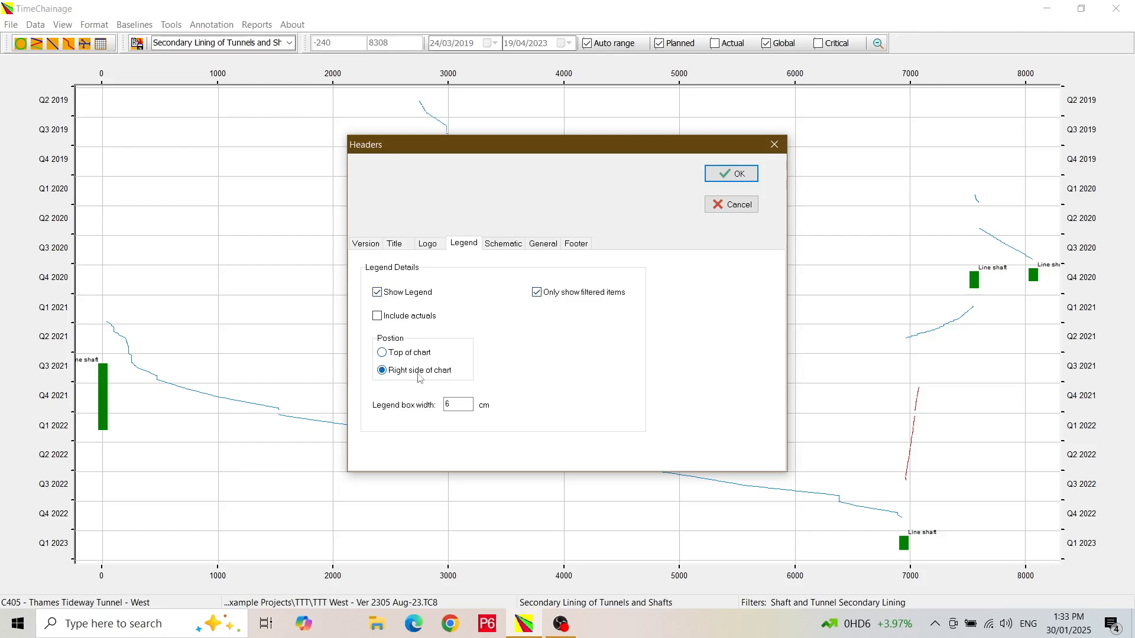
{"action": "left_click", "coordinate": [383, 353]}
{"action": "left_click", "coordinate": [730, 174]}
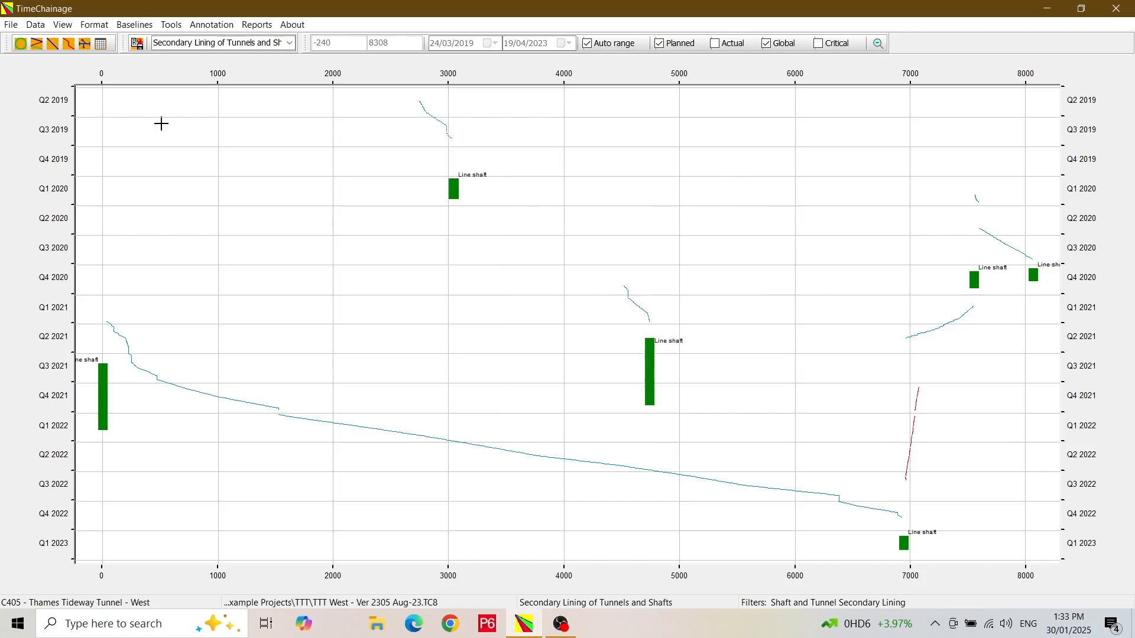
- Preview the chart for printing and set its paper size to A3 in the page setup
{"action": "left_click", "coordinate": [10, 23]}
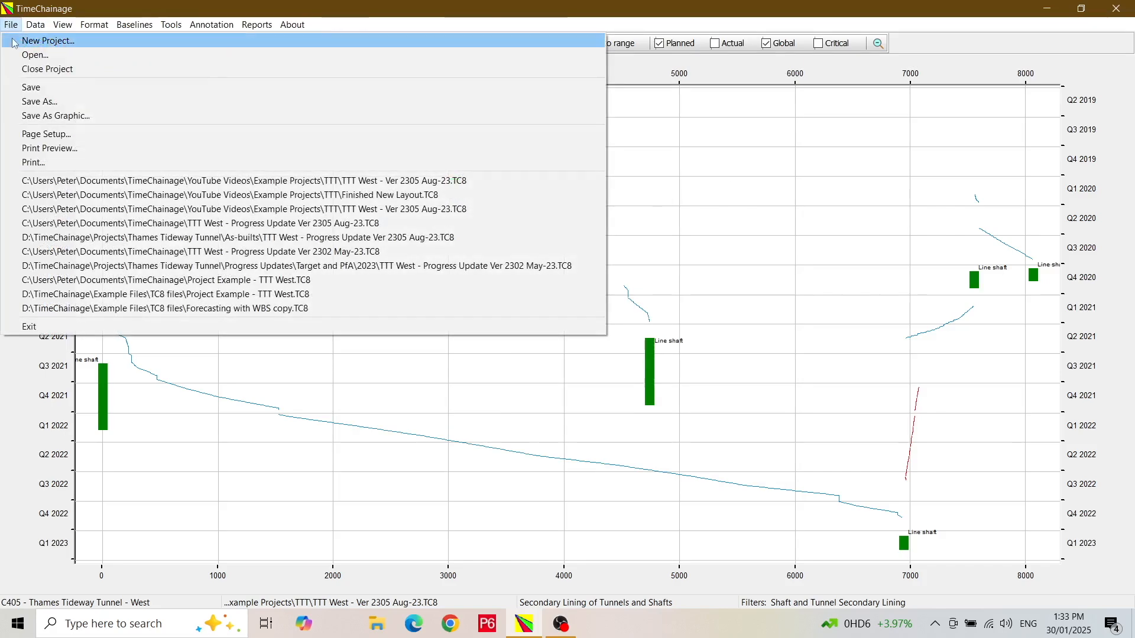
{"action": "left_click", "coordinate": [21, 151]}
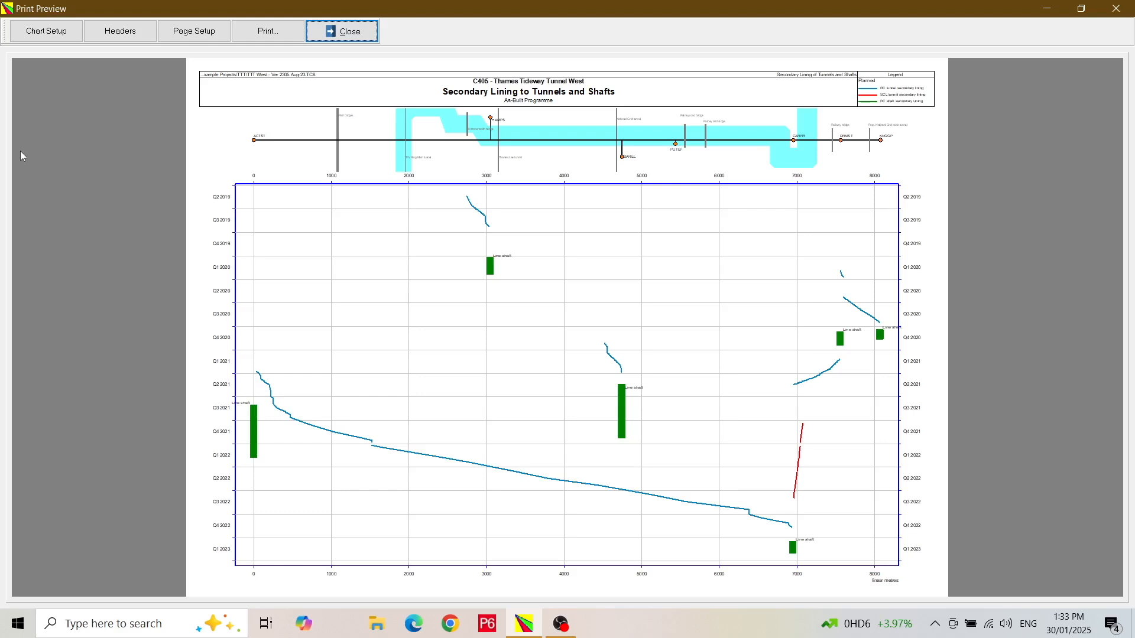
{"action": "left_click", "coordinate": [187, 35]}
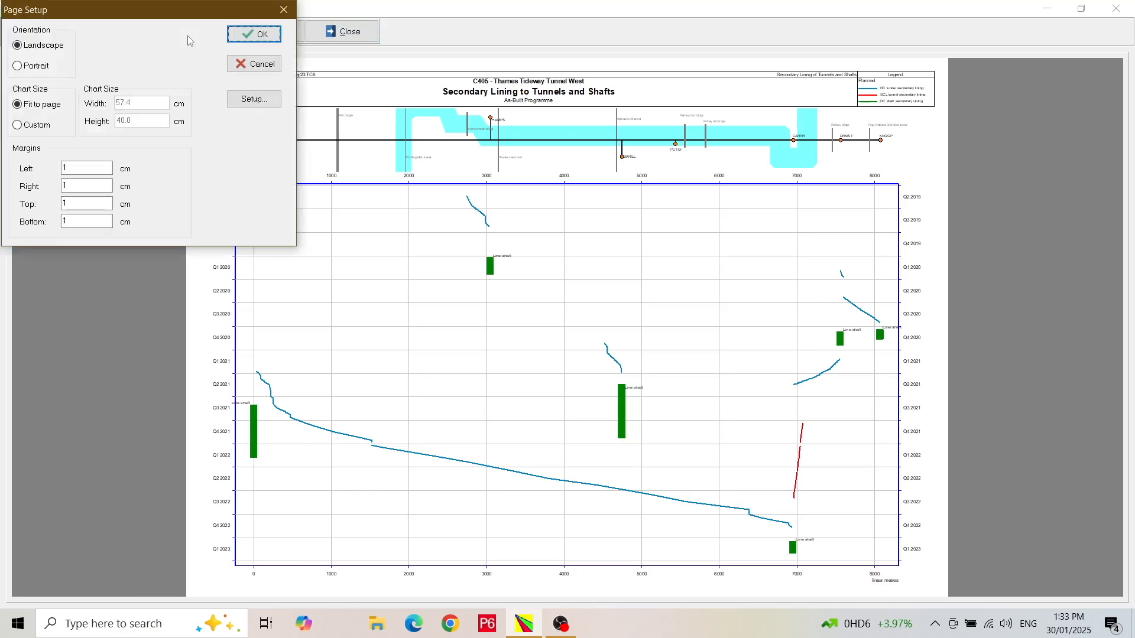
{"action": "left_click", "coordinate": [260, 101]}
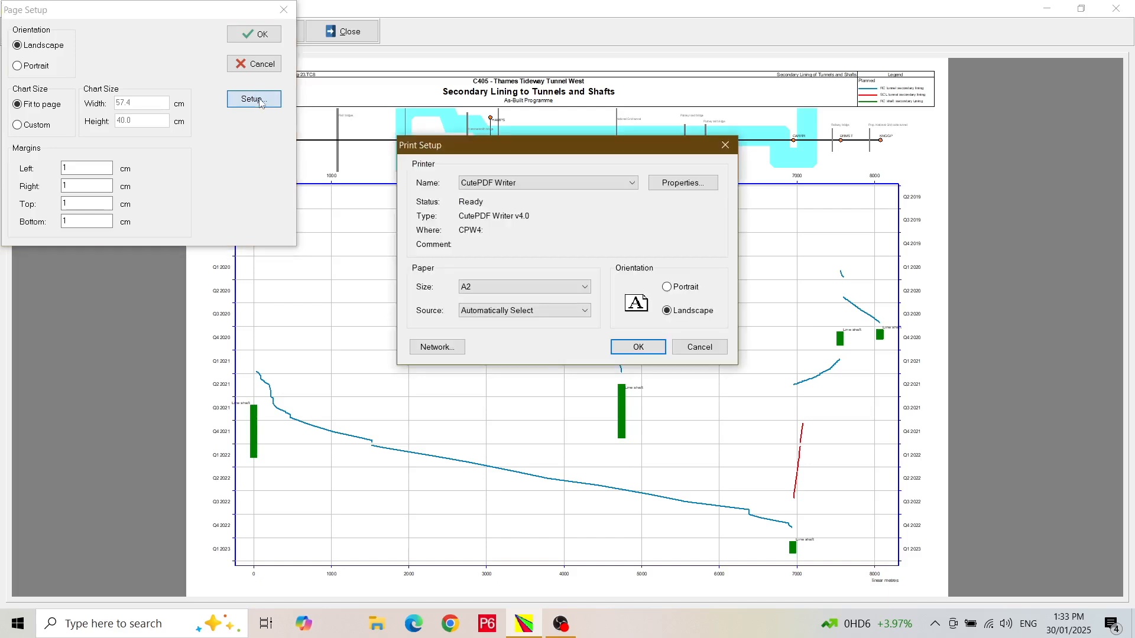
{"action": "left_click", "coordinate": [585, 287]}
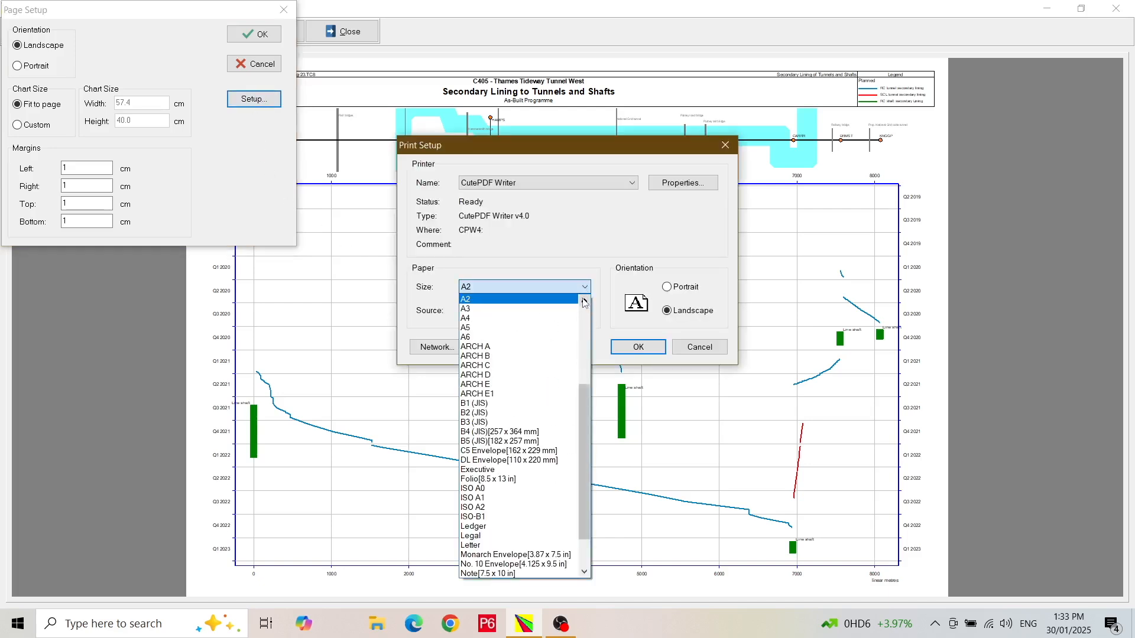
{"action": "left_click", "coordinate": [571, 309]}
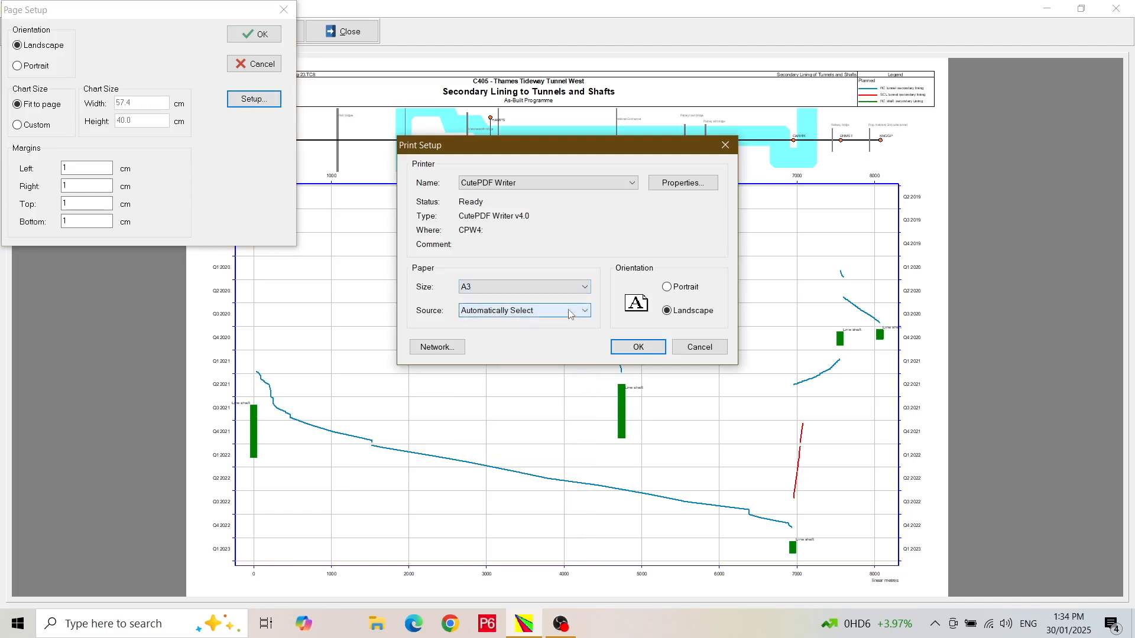
{"action": "left_click", "coordinate": [638, 348]}
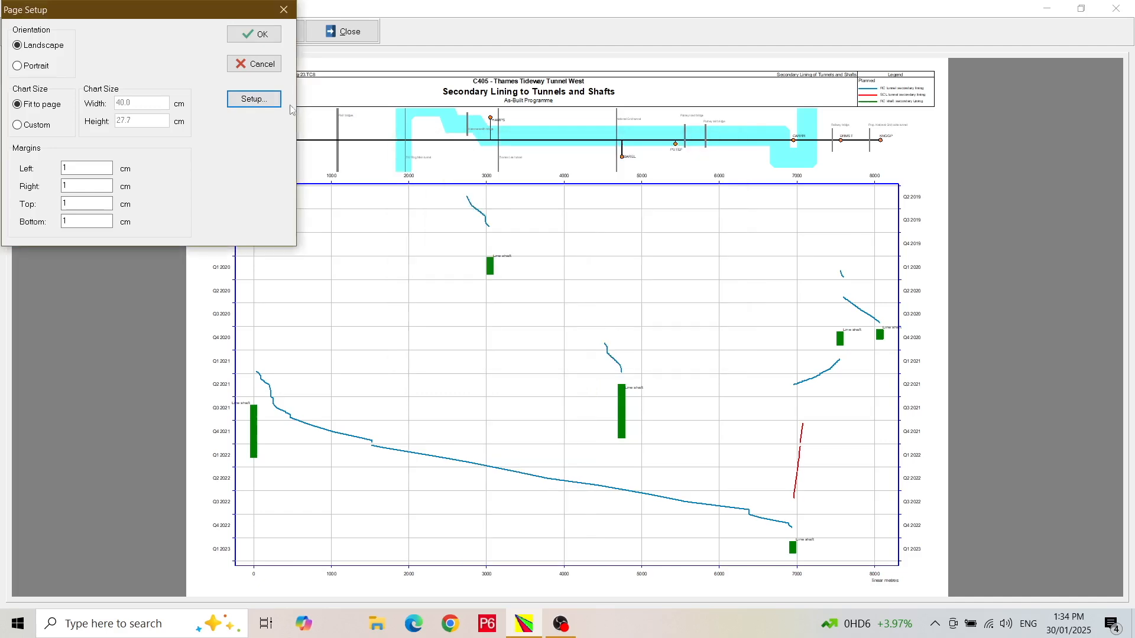
{"action": "left_click", "coordinate": [260, 36]}
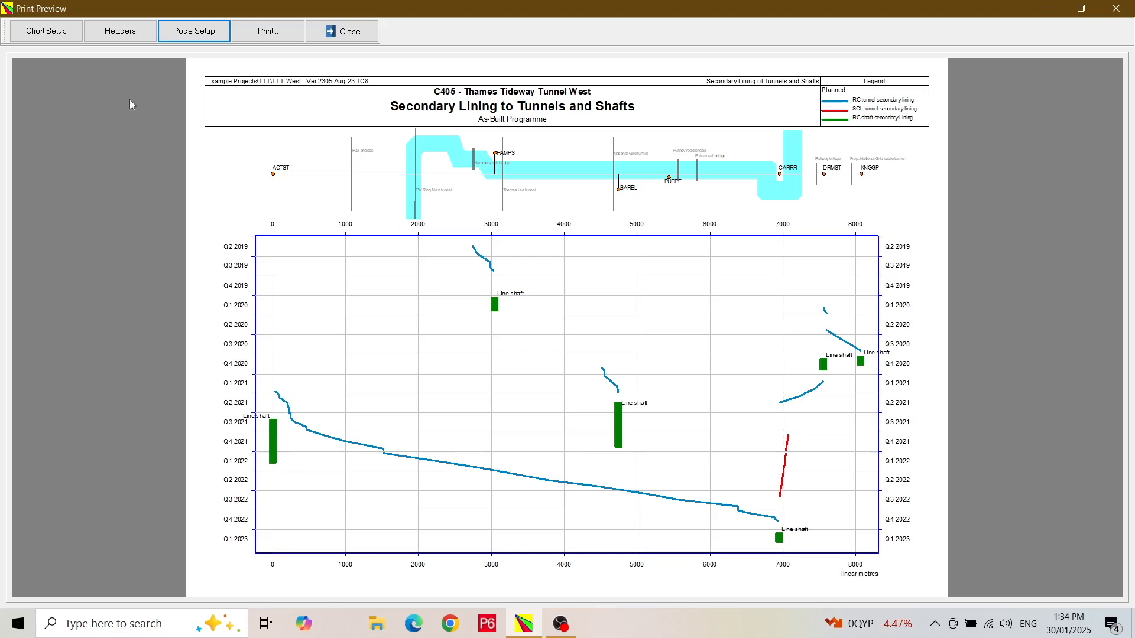
- Set the schematic height in the headers to 4 cm and leave the print preview
{"action": "left_click", "coordinate": [114, 41]}
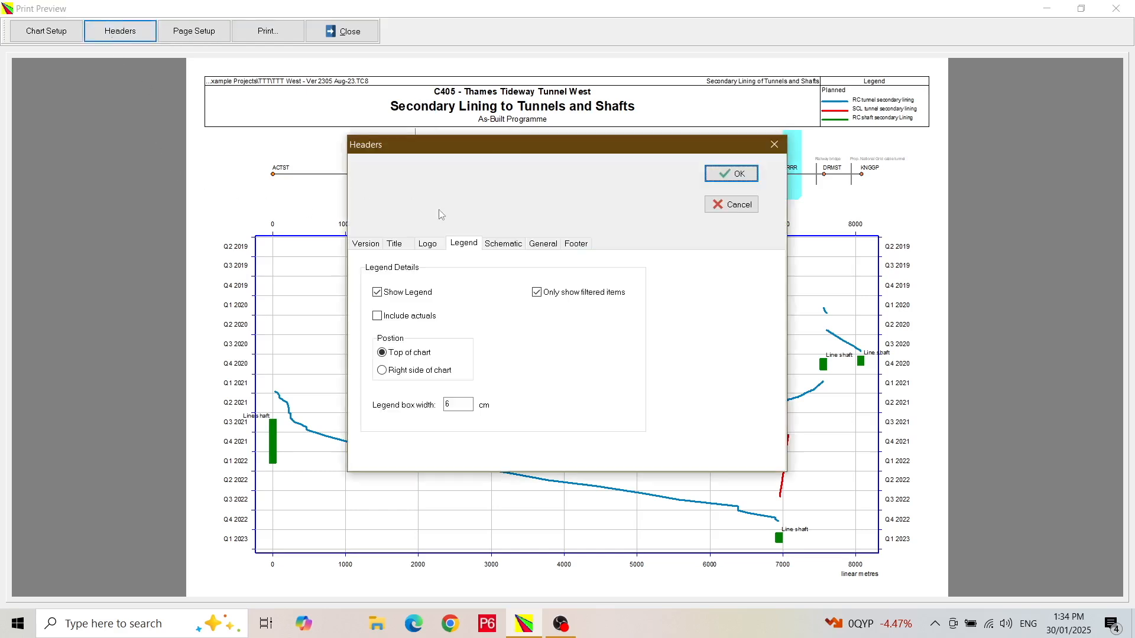
{"action": "left_click", "coordinate": [500, 246]}
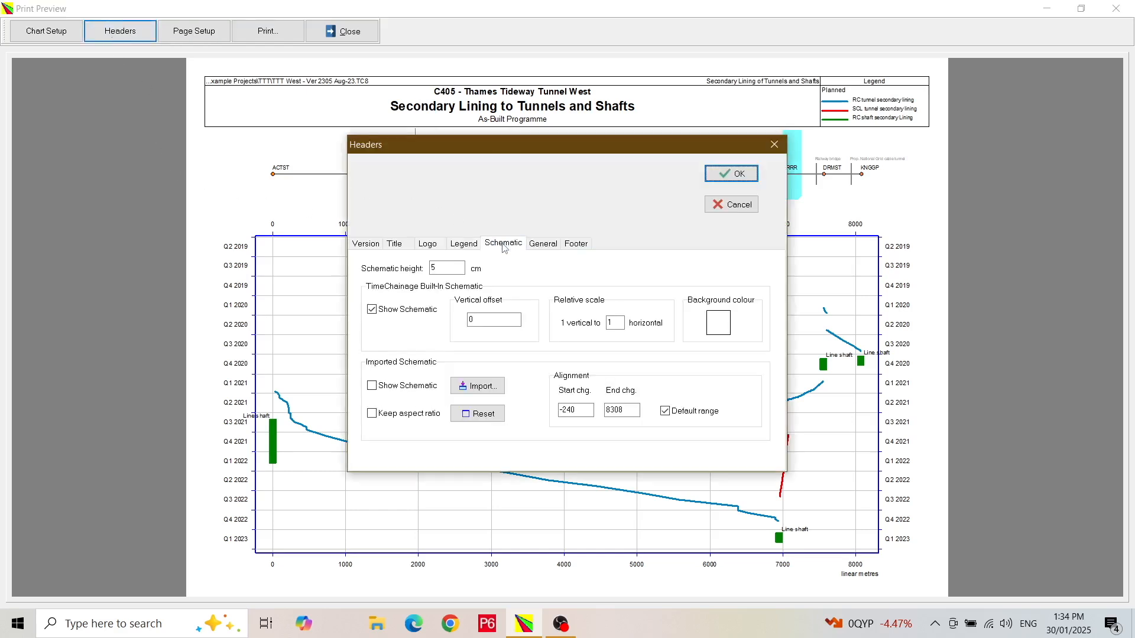
{"action": "double_click", "coordinate": [450, 267]}
{"action": "type", "text": "4"}
{"action": "left_click", "coordinate": [727, 178]}
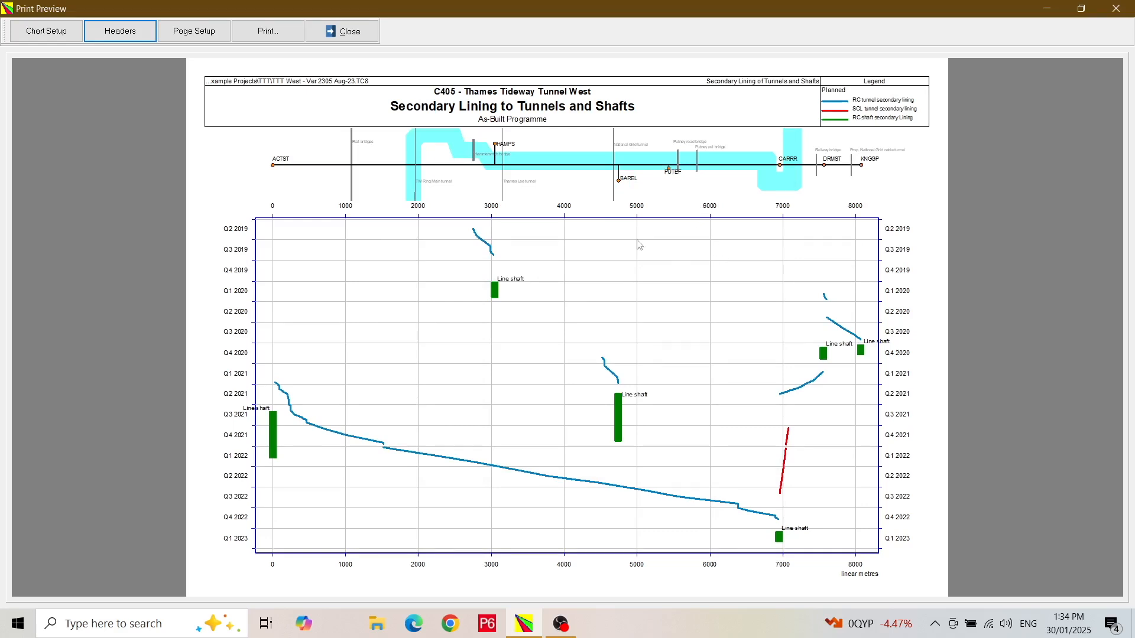
{"action": "left_click", "coordinate": [349, 32]}
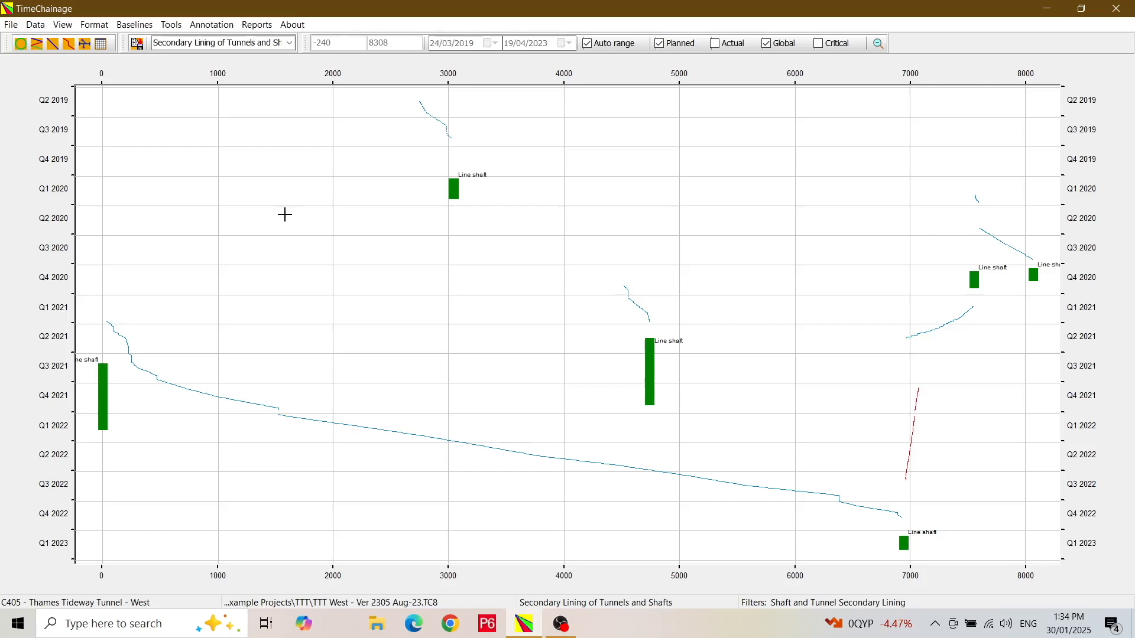
- Save the current layout and save the project file
{"action": "left_click", "coordinate": [138, 44]}
{"action": "left_click", "coordinate": [11, 26]}
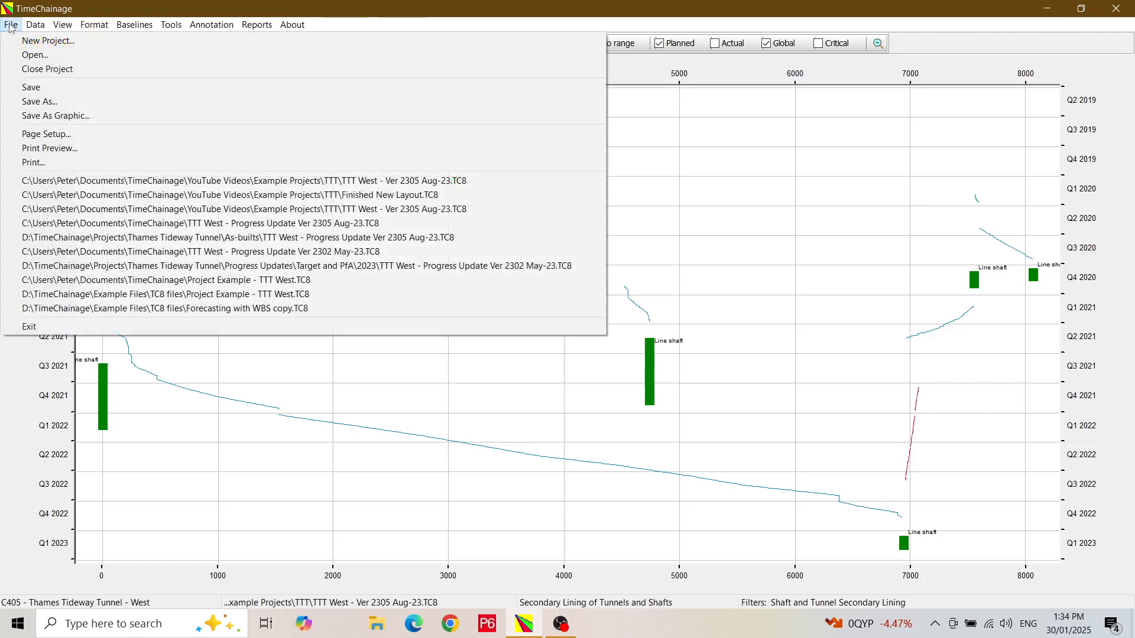
{"action": "left_click", "coordinate": [34, 91]}
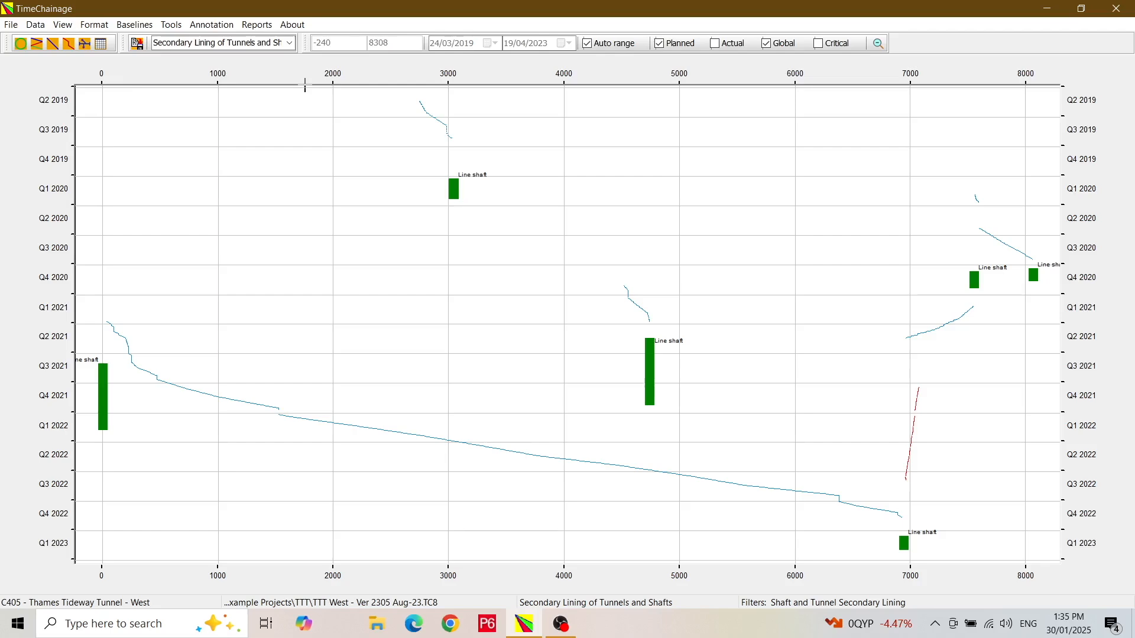
- Switch the chart to the MNTLA Segment Manufacture Progress layout
{"action": "left_click", "coordinate": [289, 46]}
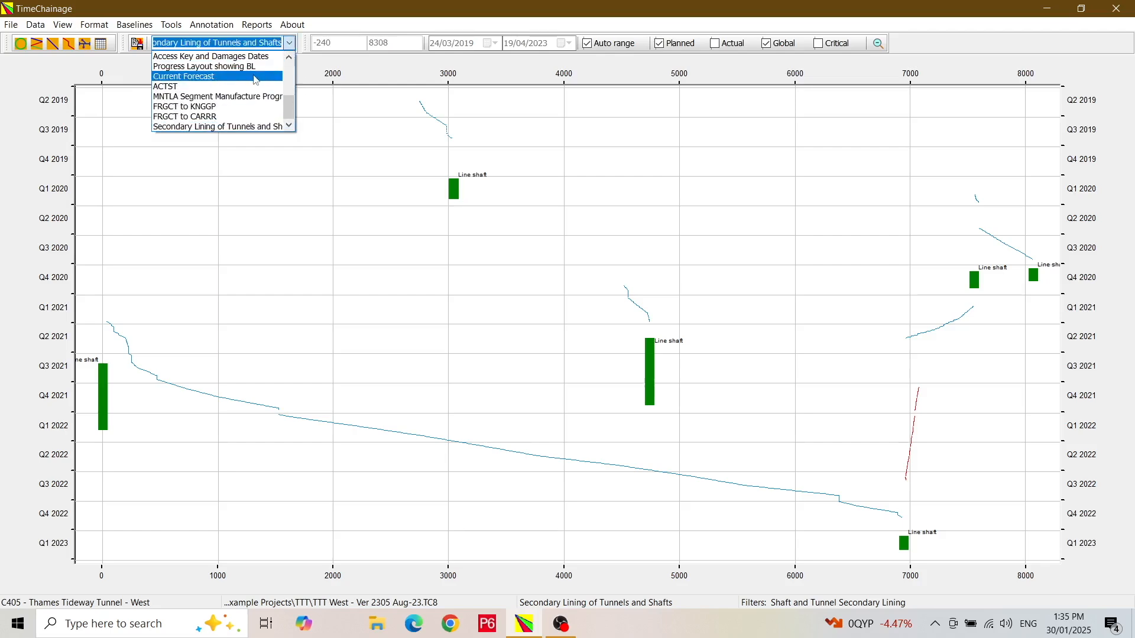
{"action": "left_click", "coordinate": [249, 104]}
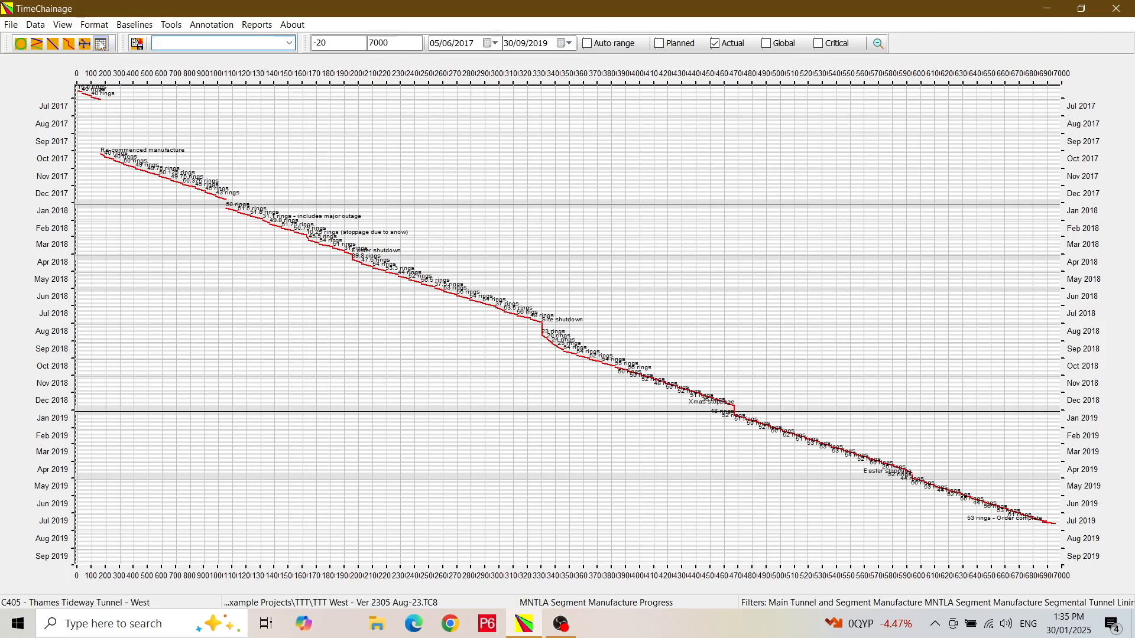
- Reopen the saved layout "Secondary Lining of Tunnels and Shafts" through the layout manager
{"action": "left_click", "coordinate": [63, 25]}
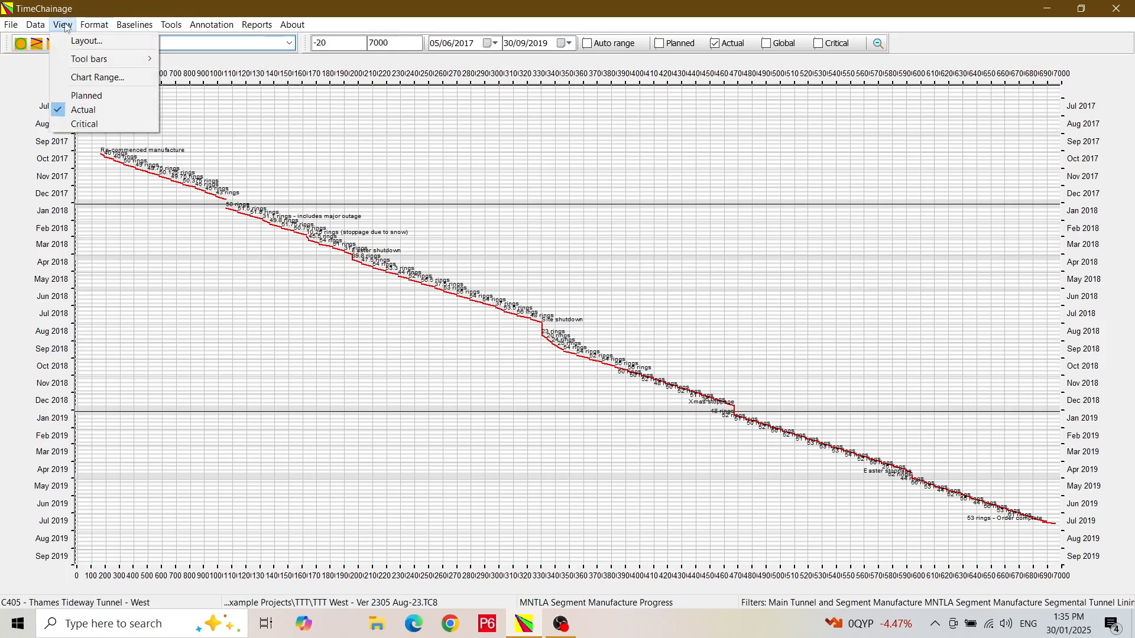
{"action": "left_click", "coordinate": [110, 43]}
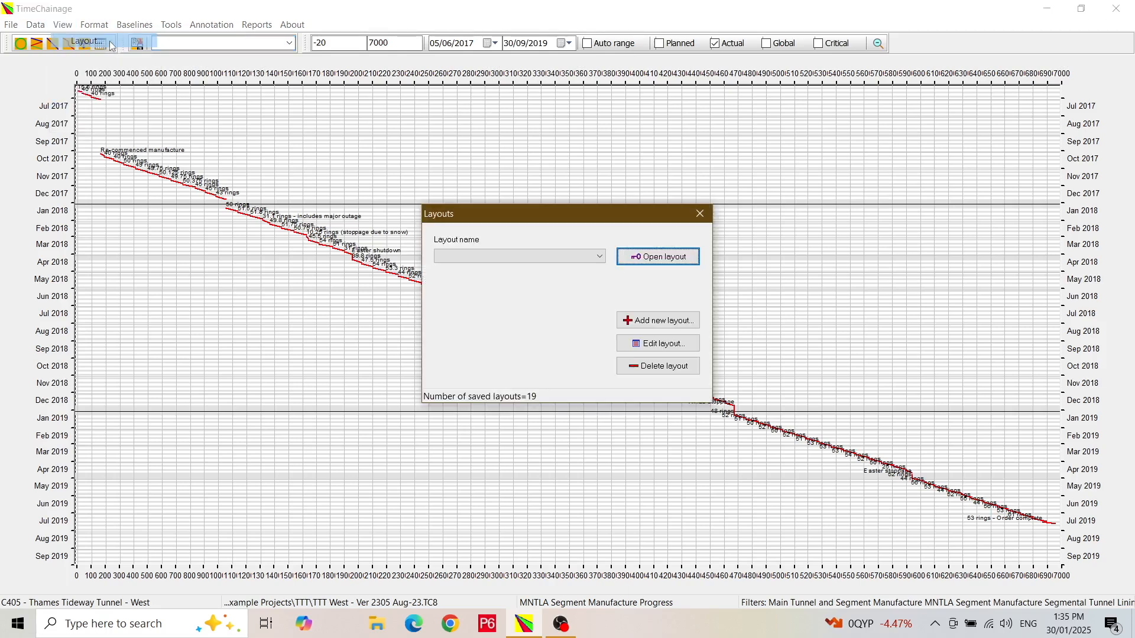
{"action": "left_click", "coordinate": [602, 257]}
{"action": "left_click_drag", "start_coordinate": [599, 283], "coordinate": [602, 320]}
{"action": "left_click", "coordinate": [571, 335]}
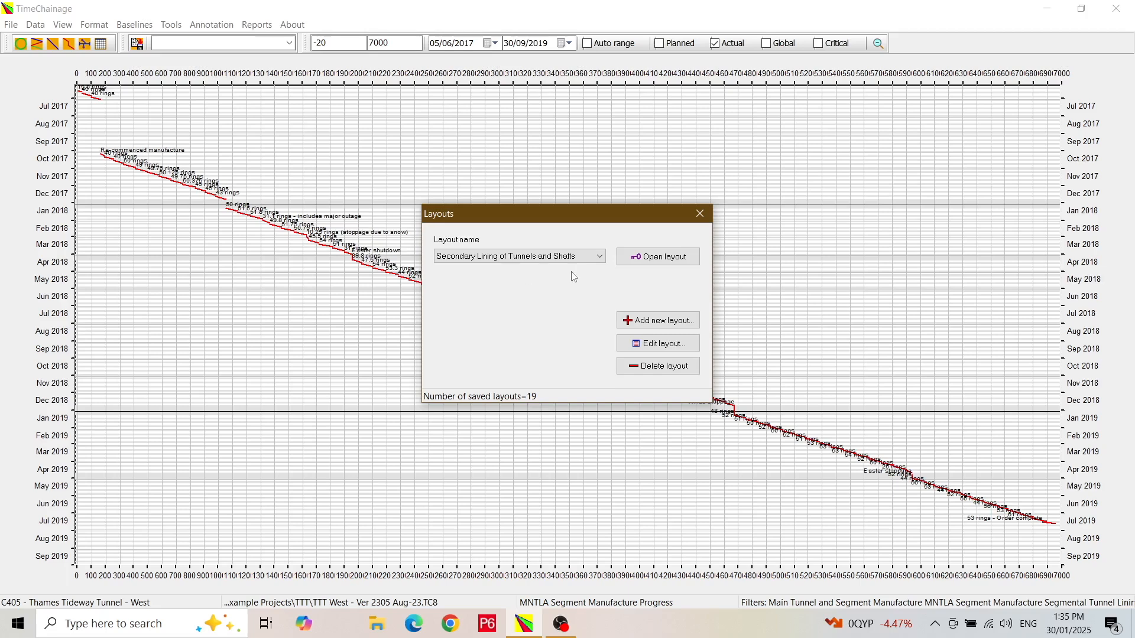
{"action": "left_click", "coordinate": [657, 257]}
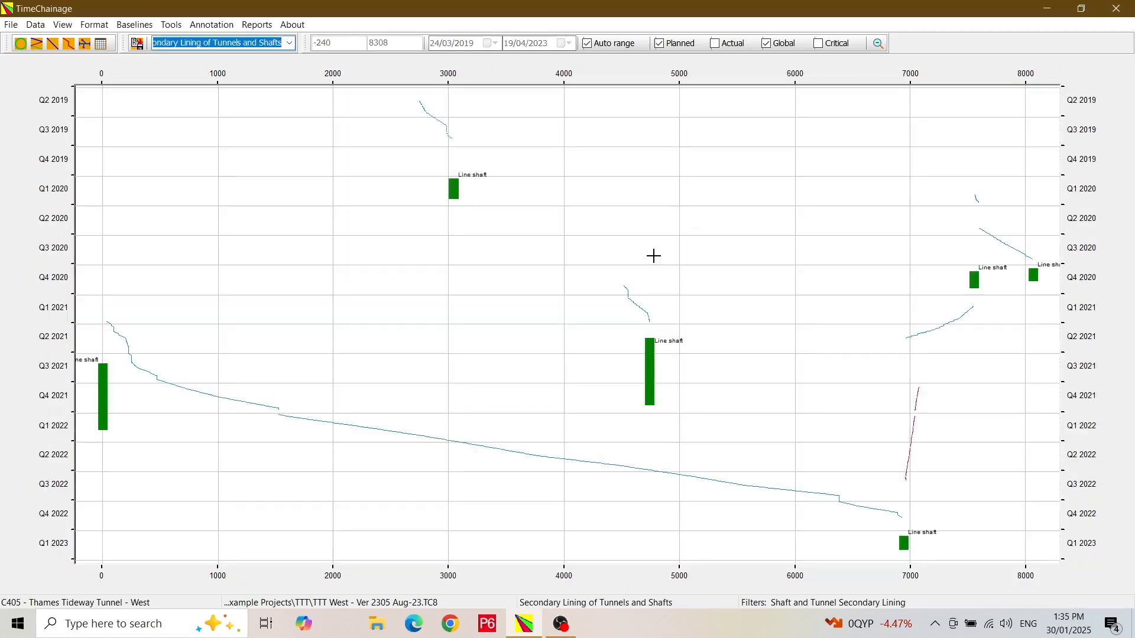